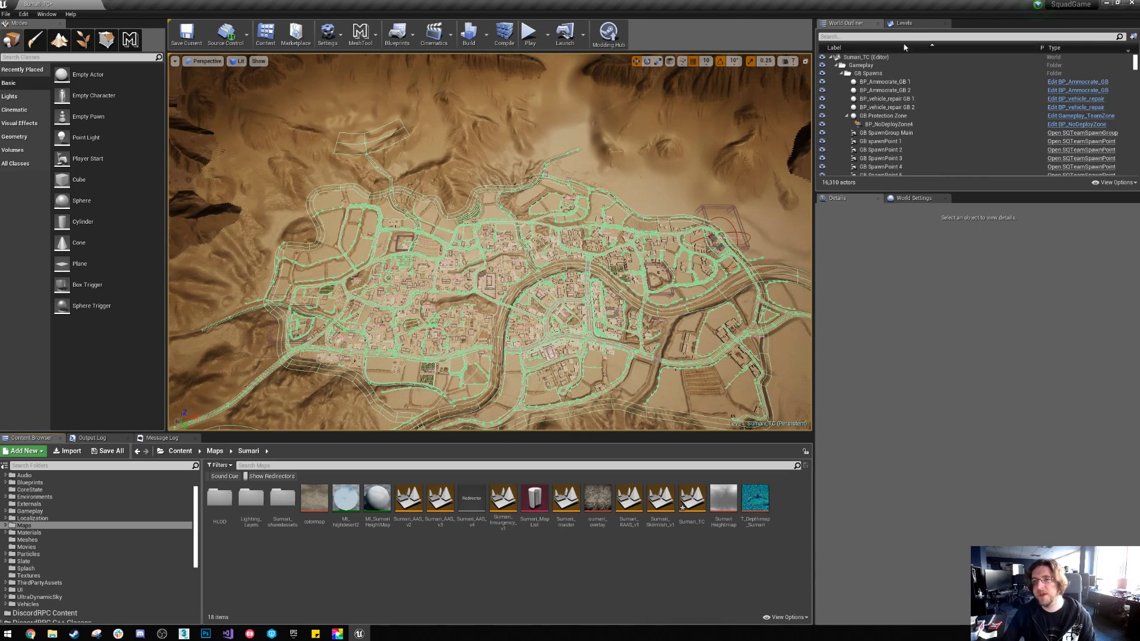
# Place a TC_HexGraph actor from the Gameplay/GameModes/TC folder in the level at the near corner of the map
pyautogui.moveTo(510, 208); pyautogui.dragTo(528, 219, button='right')
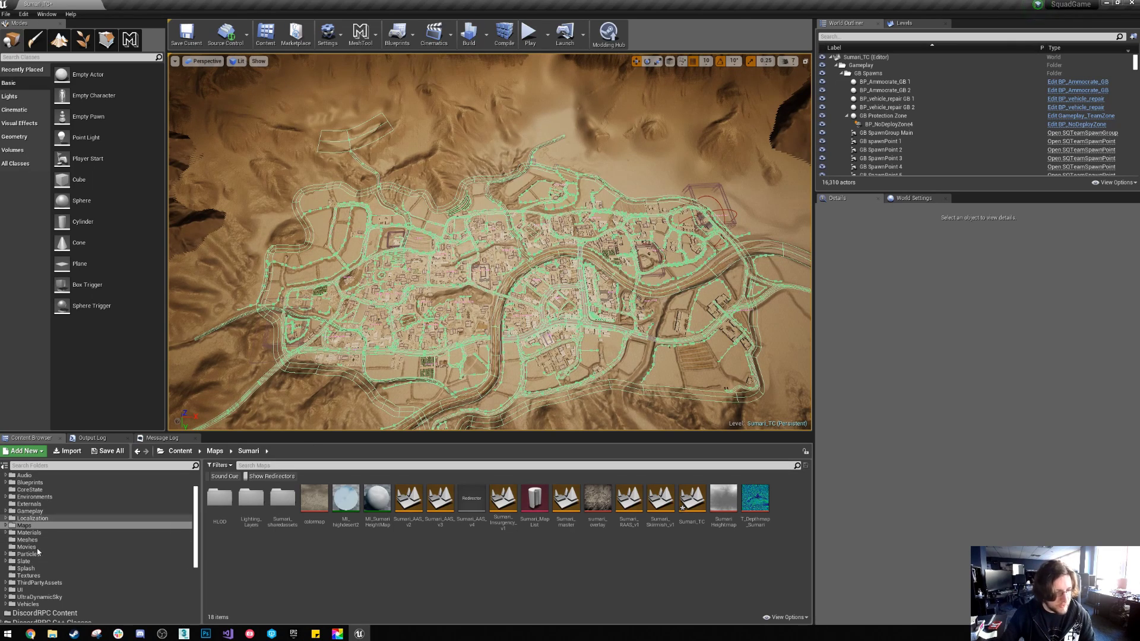
pyautogui.click(30, 511)
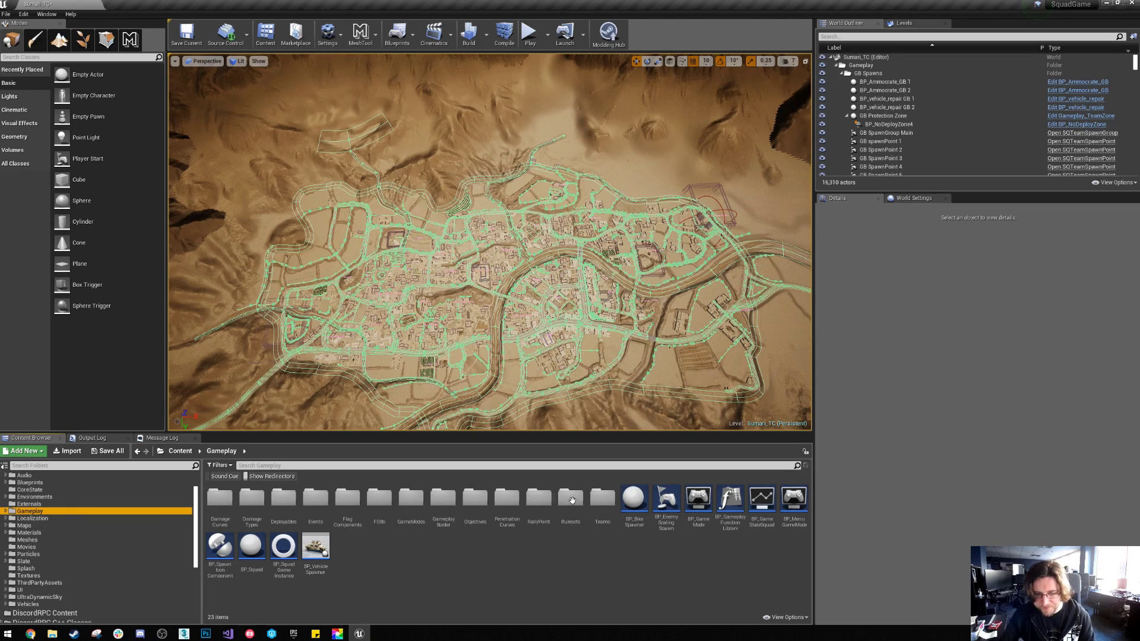
pyautogui.doubleClick(416, 509)
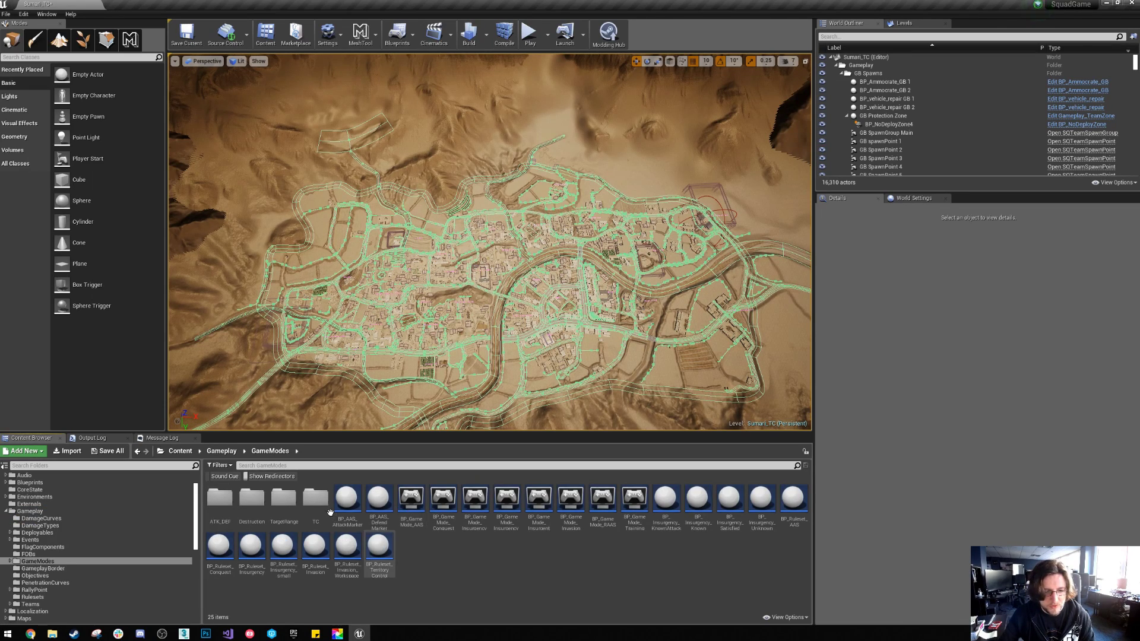
pyautogui.doubleClick(315, 498)
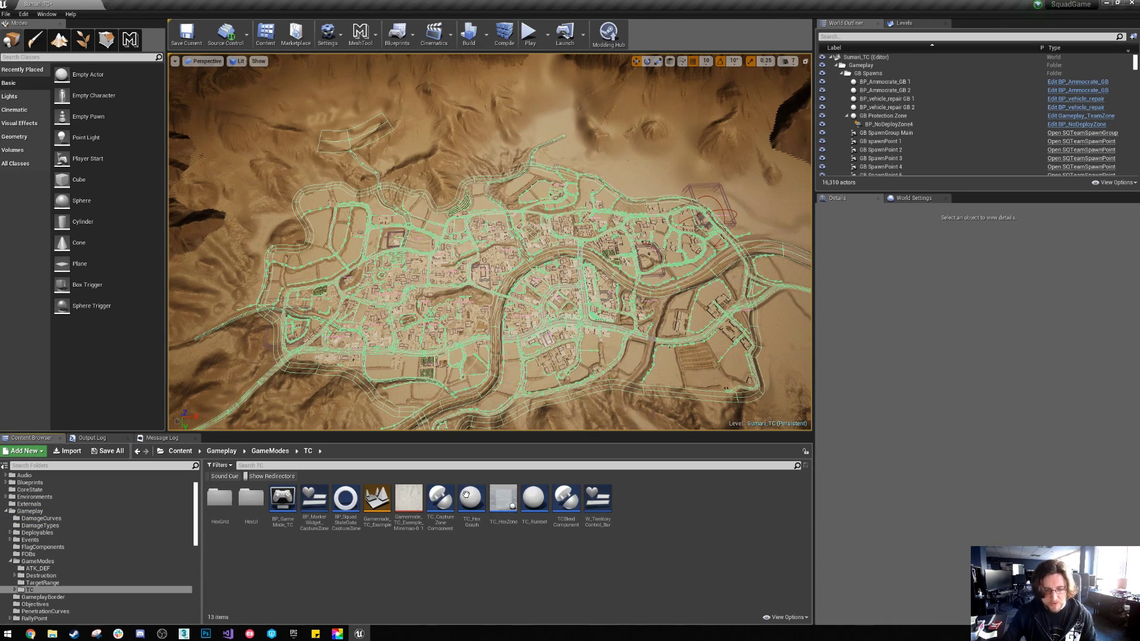
pyautogui.moveTo(471, 502); pyautogui.dragTo(283, 378)
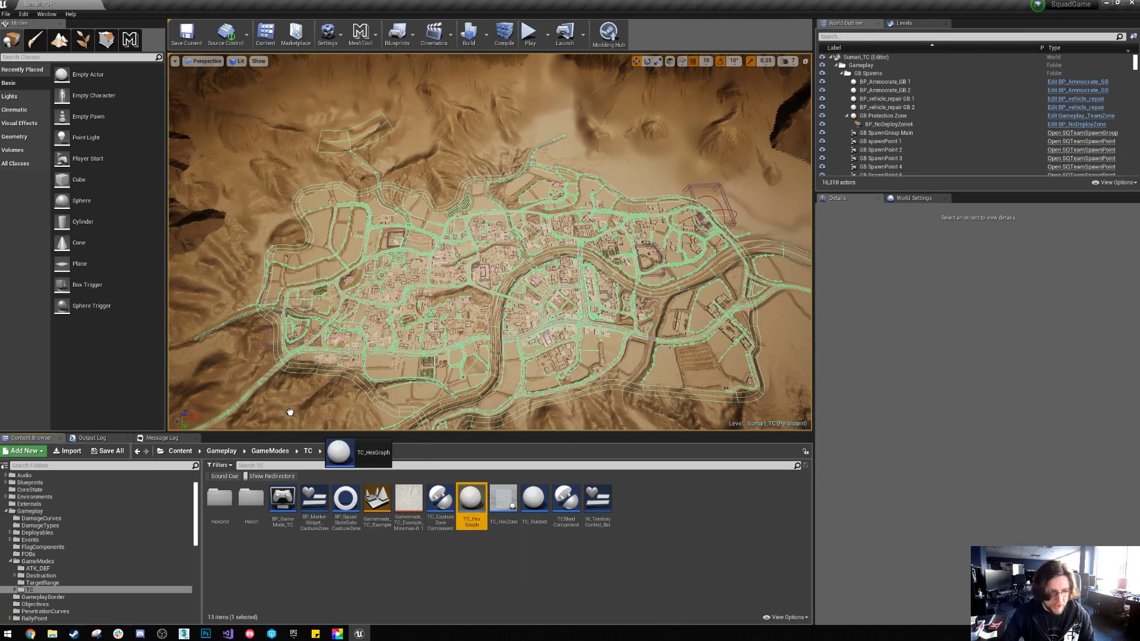
pyautogui.moveTo(470, 502); pyautogui.dragTo(259, 401)
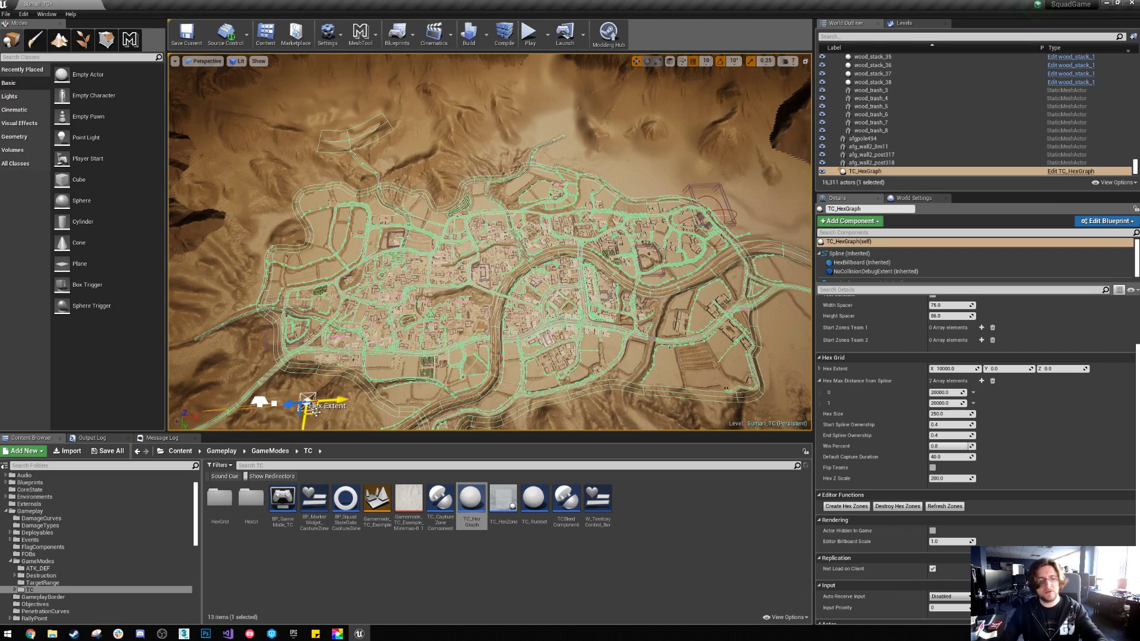
# Stretch the Hex Extent to the map's opposite corner and place the spline's two end points over opposite sides of the town
pyautogui.moveTo(315, 411); pyautogui.dragTo(741, 146)
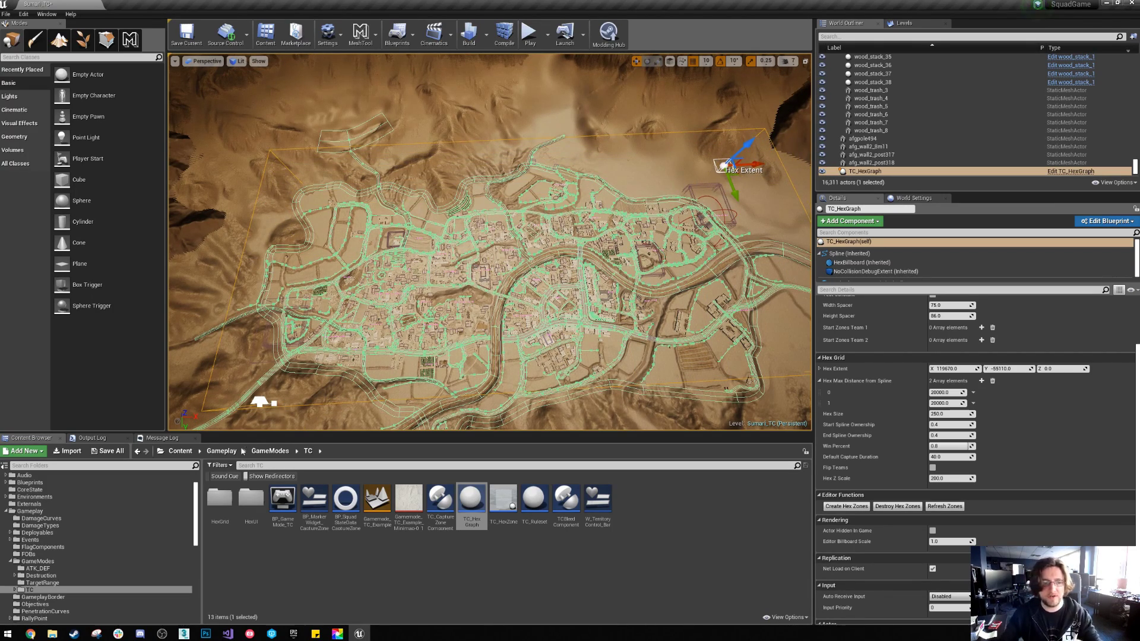
pyautogui.click(272, 403)
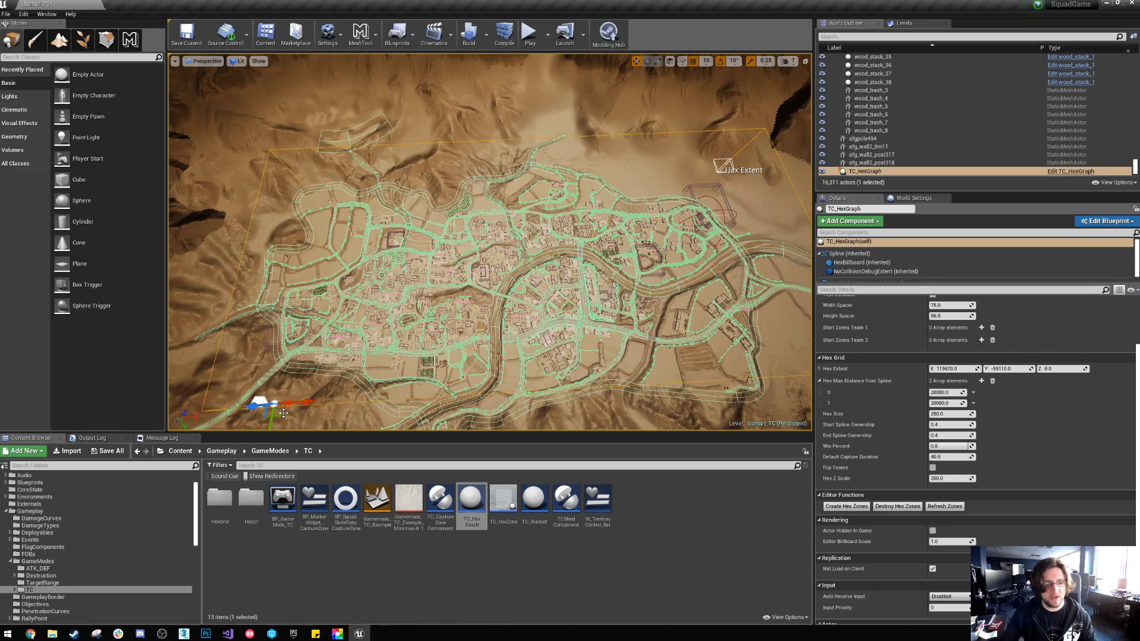
pyautogui.moveTo(282, 413); pyautogui.dragTo(677, 237)
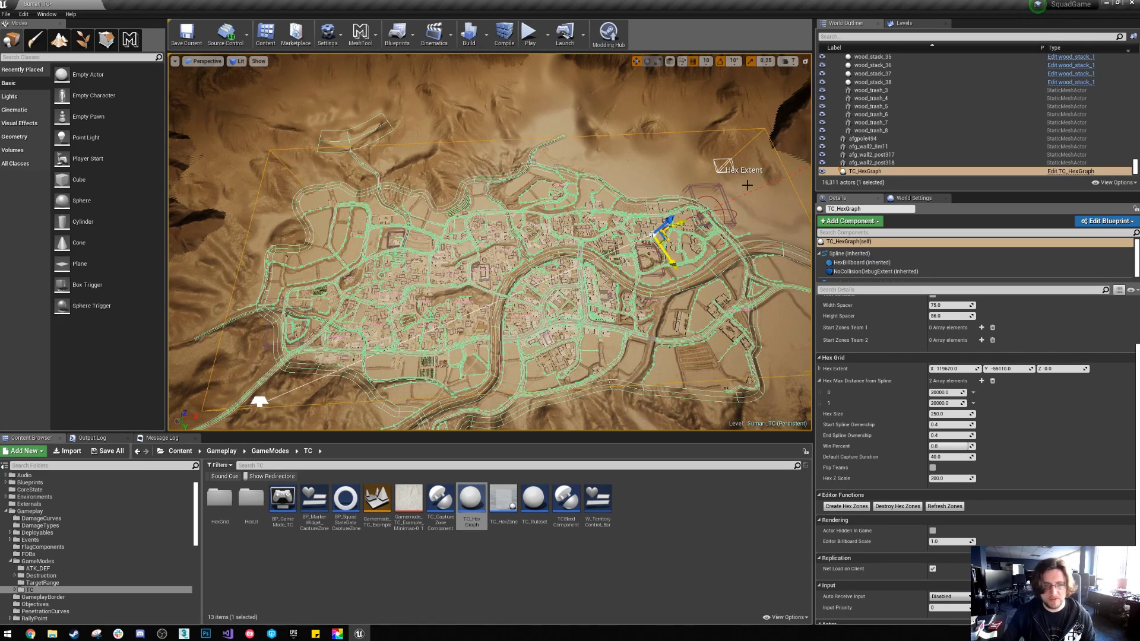
pyautogui.click(259, 406)
pyautogui.moveTo(270, 403); pyautogui.dragTo(375, 288)
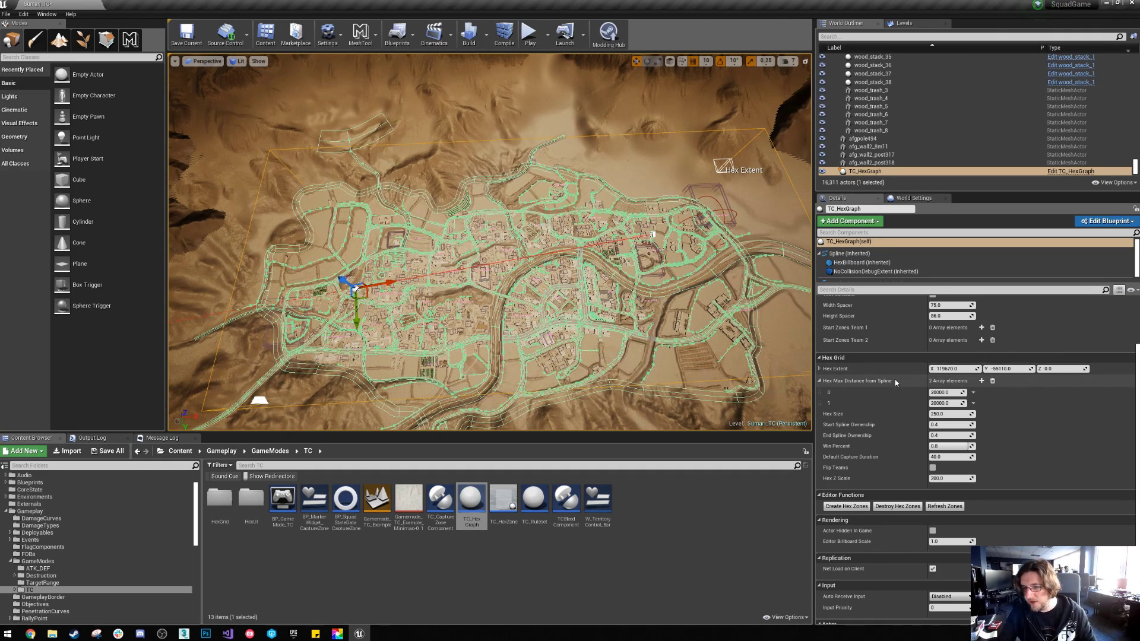
# Generate the hex zones with Test Setup Once and move the team 2 spline point across the river
pyautogui.scroll(2, 902, 383)
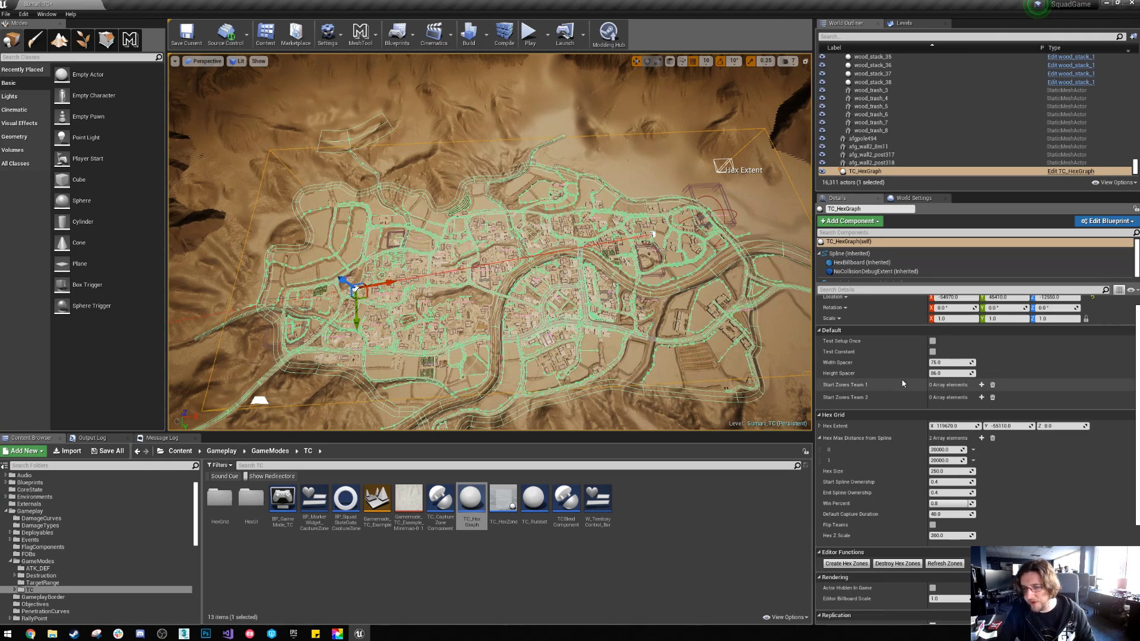
pyautogui.click(933, 342)
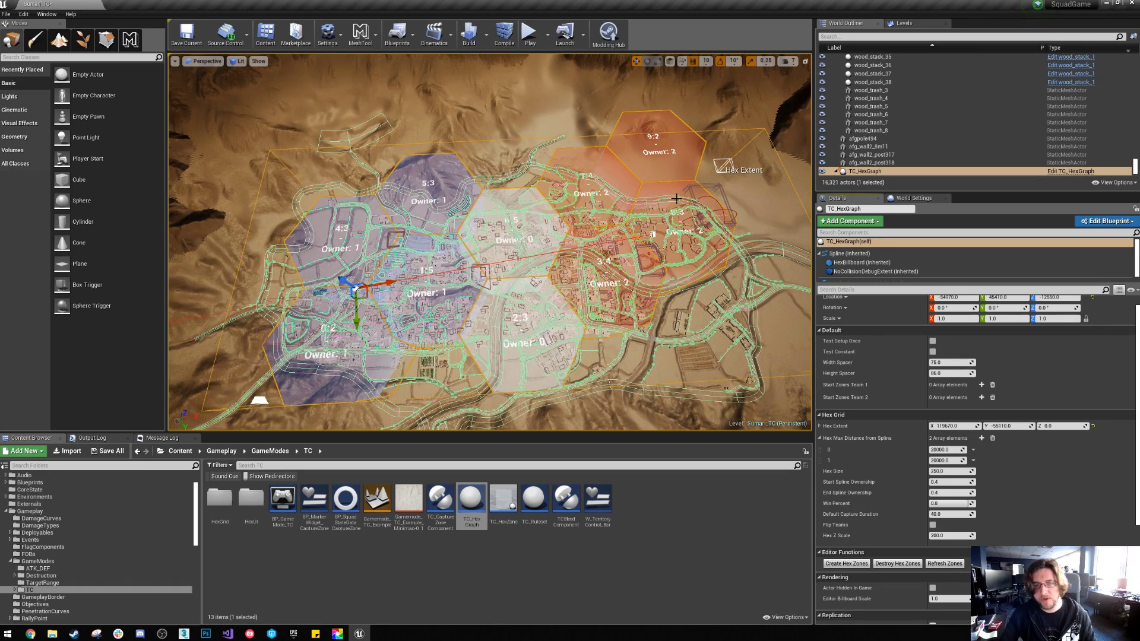
pyautogui.click(653, 232)
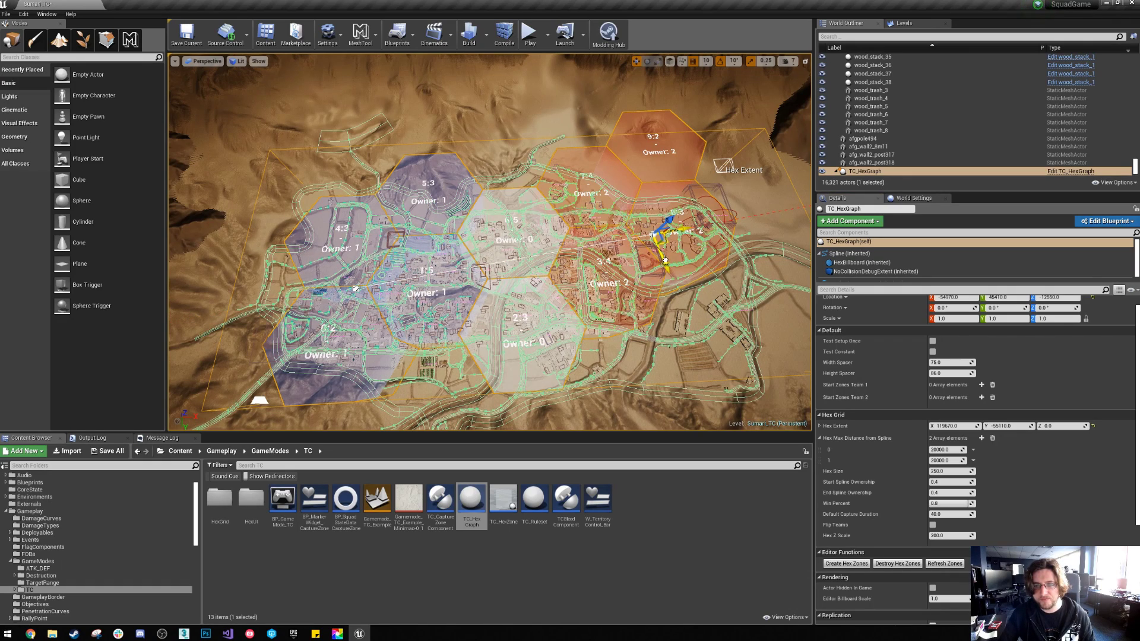
pyautogui.moveTo(667, 241); pyautogui.dragTo(644, 338)
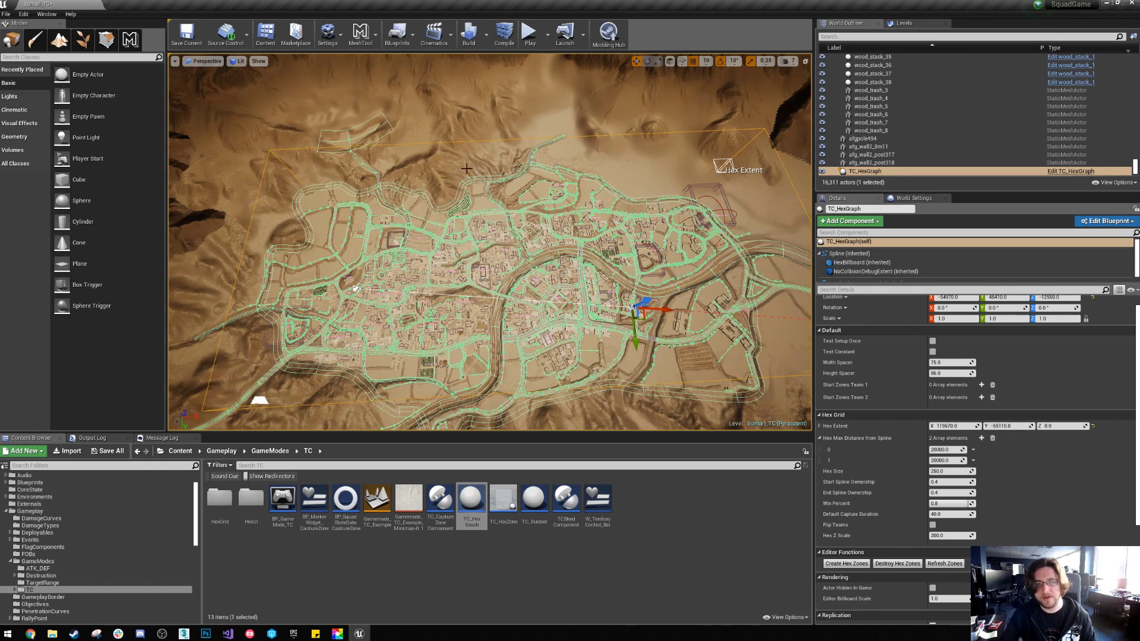
# Enable Test Setup Once and Test Constant, and move the team 2 spline point back over its side of the town
pyautogui.click(932, 340)
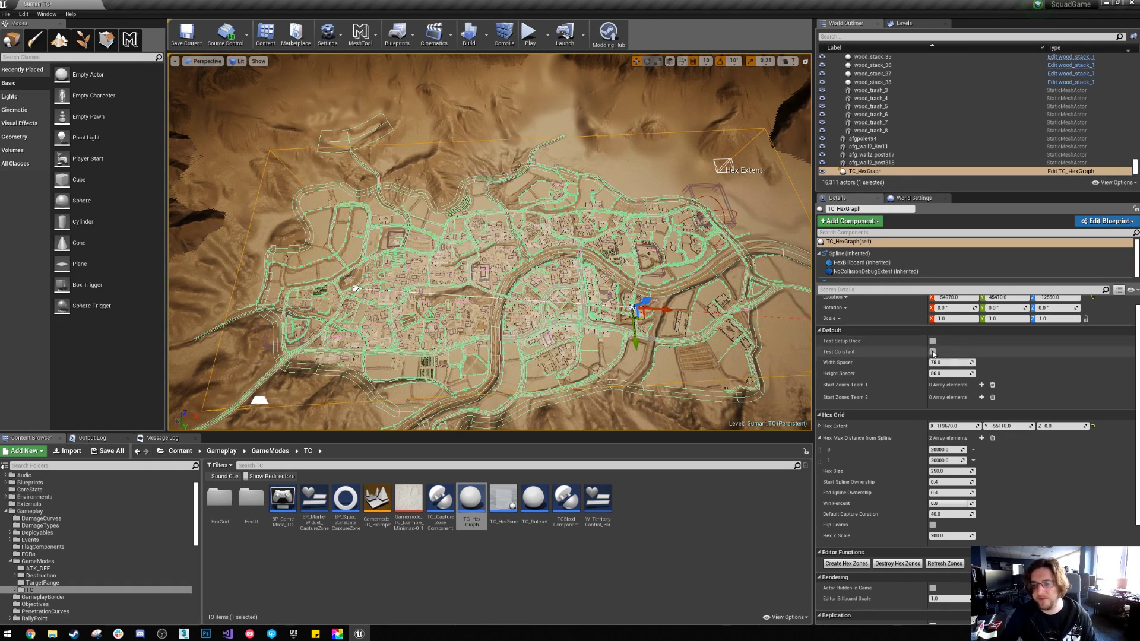
pyautogui.click(932, 351)
pyautogui.moveTo(645, 316); pyautogui.dragTo(663, 254)
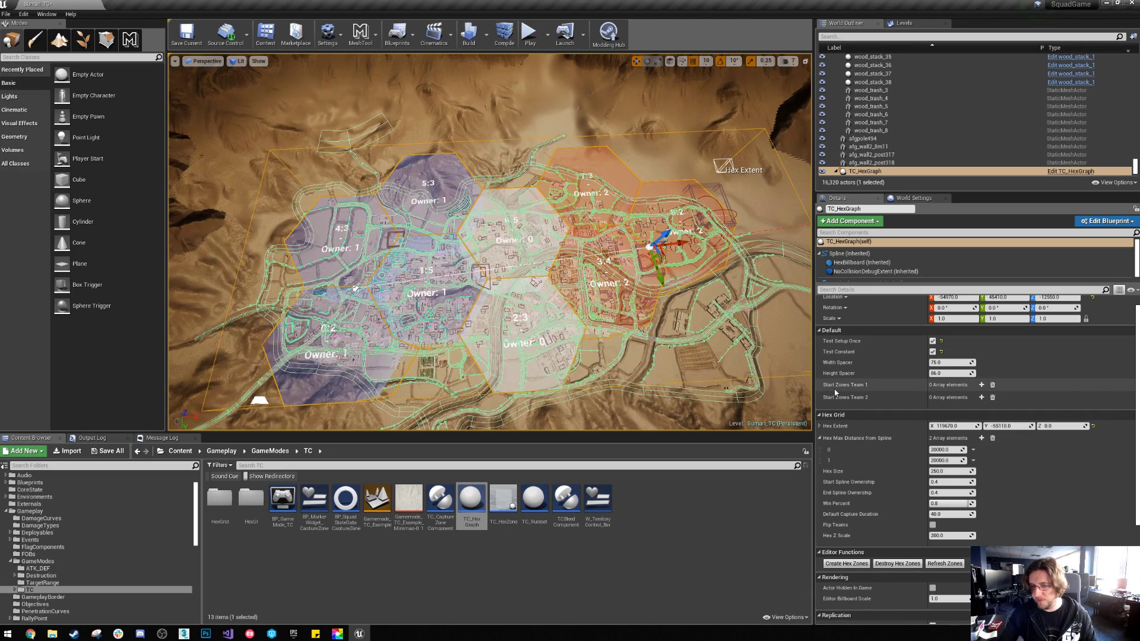
# Set the hex graph's Hex Size to 100
pyautogui.scroll(-1, 890, 398)
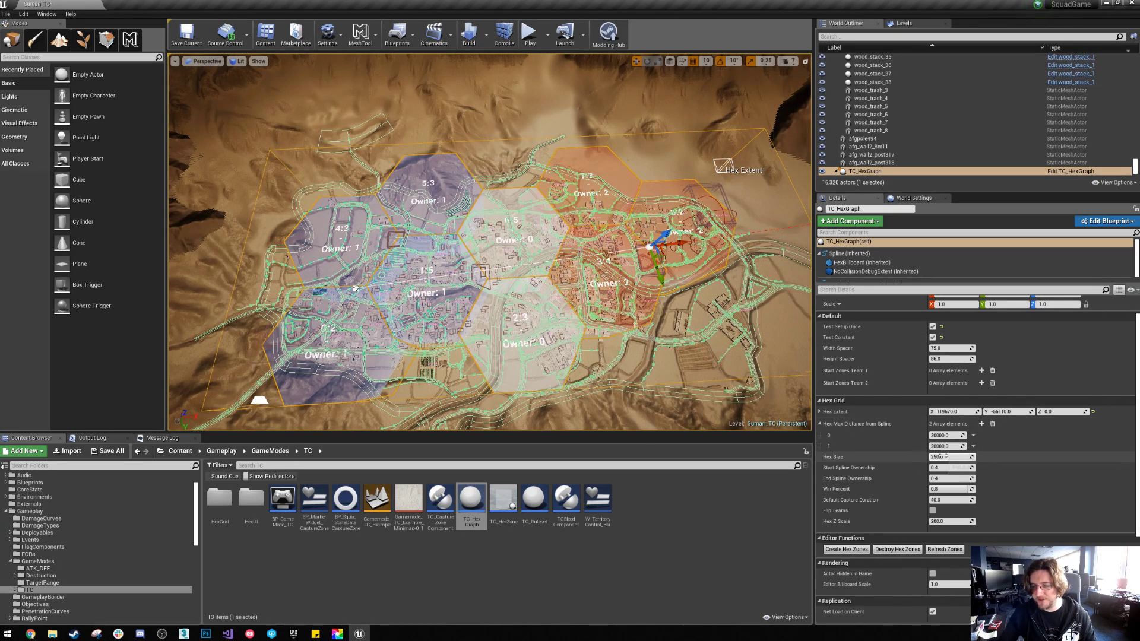
pyautogui.click(967, 456)
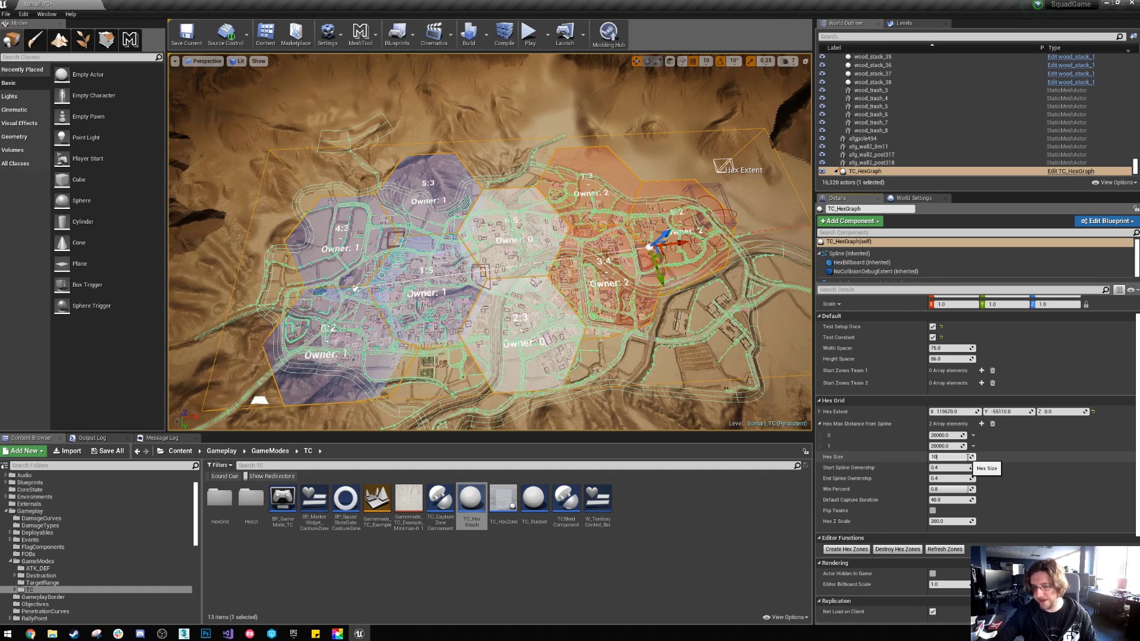
pyautogui.write('100')
pyautogui.press('Return')
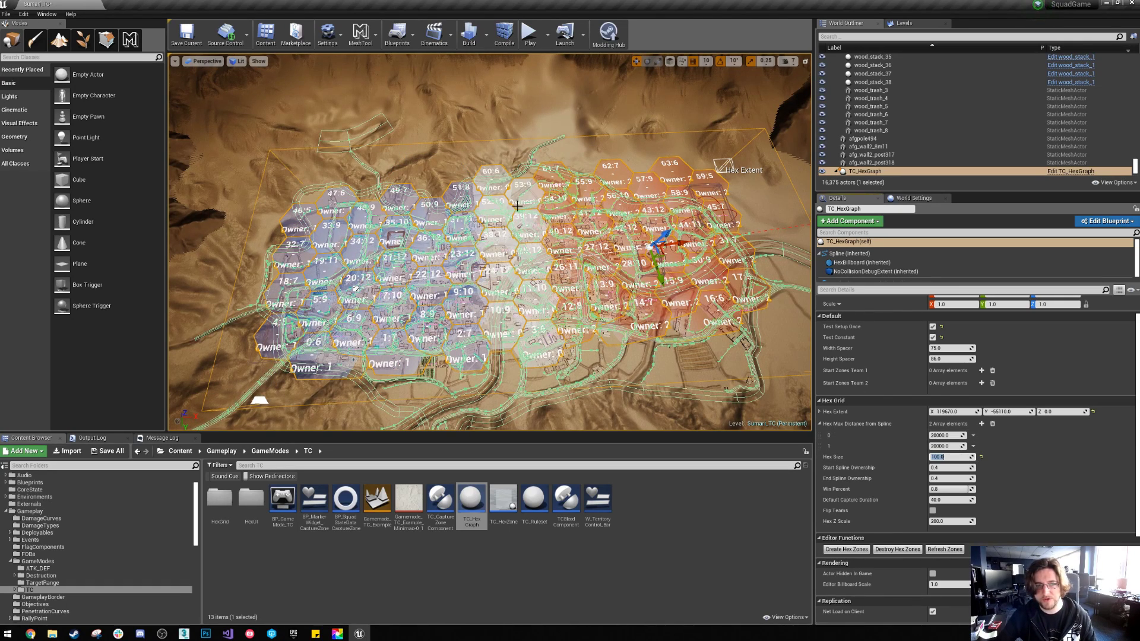
# Set the first Hex Max Distance from Spline entry, index 0, to 10000
pyautogui.click(946, 435)
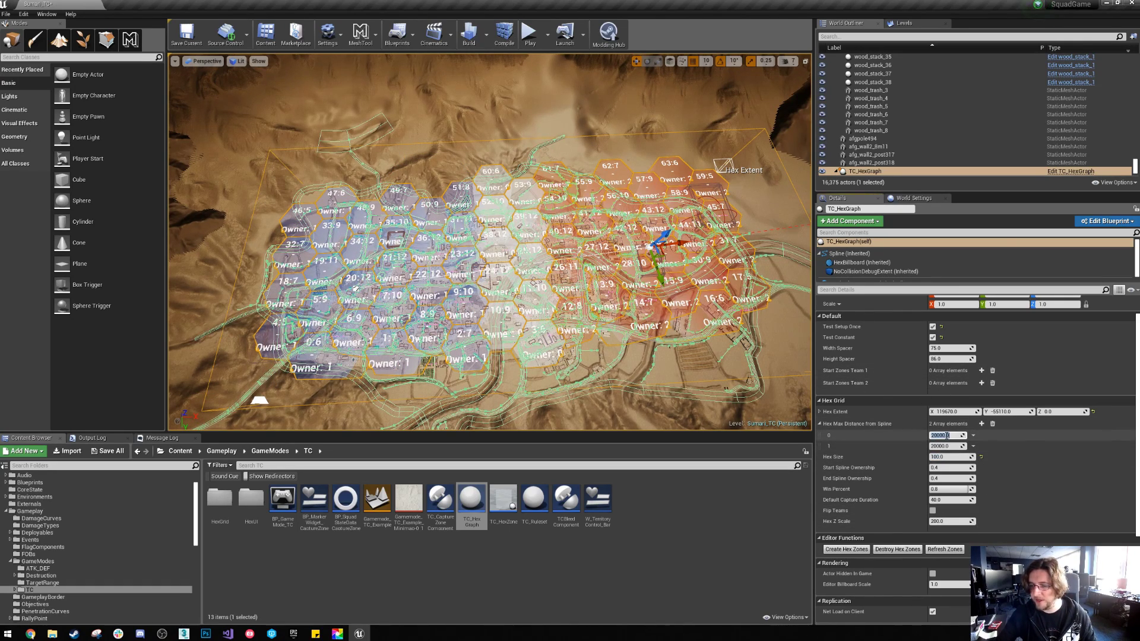
pyautogui.write('1400')
pyautogui.press('BackSpace')
pyautogui.press('BackSpace')
pyautogui.press('BackSpace')
pyautogui.write('0')
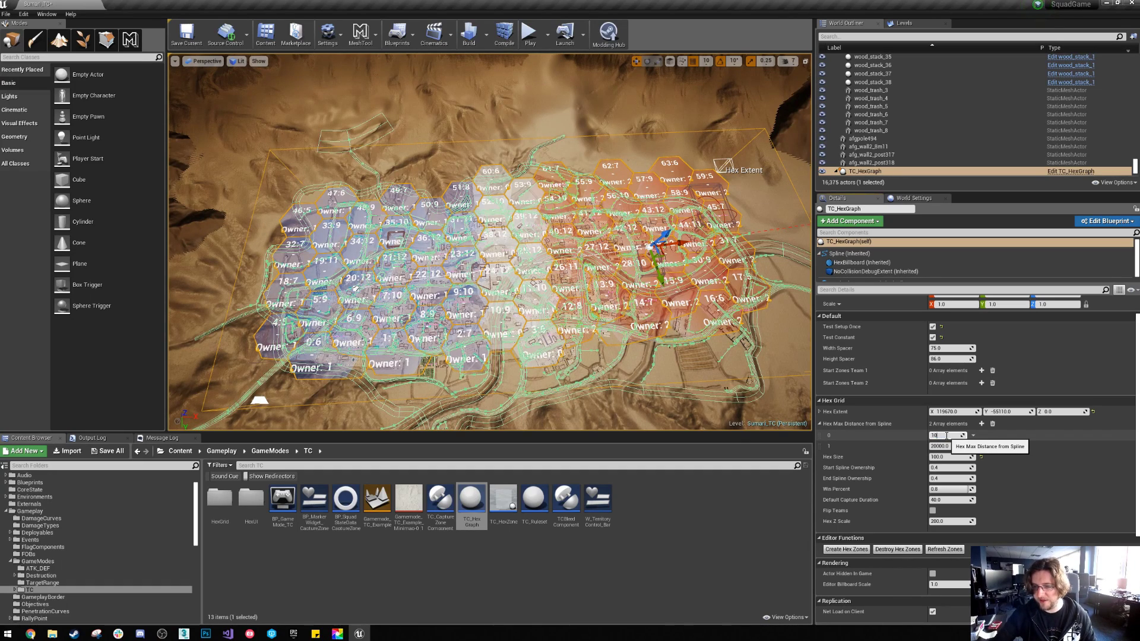
pyautogui.write('000')
pyautogui.press('Return')
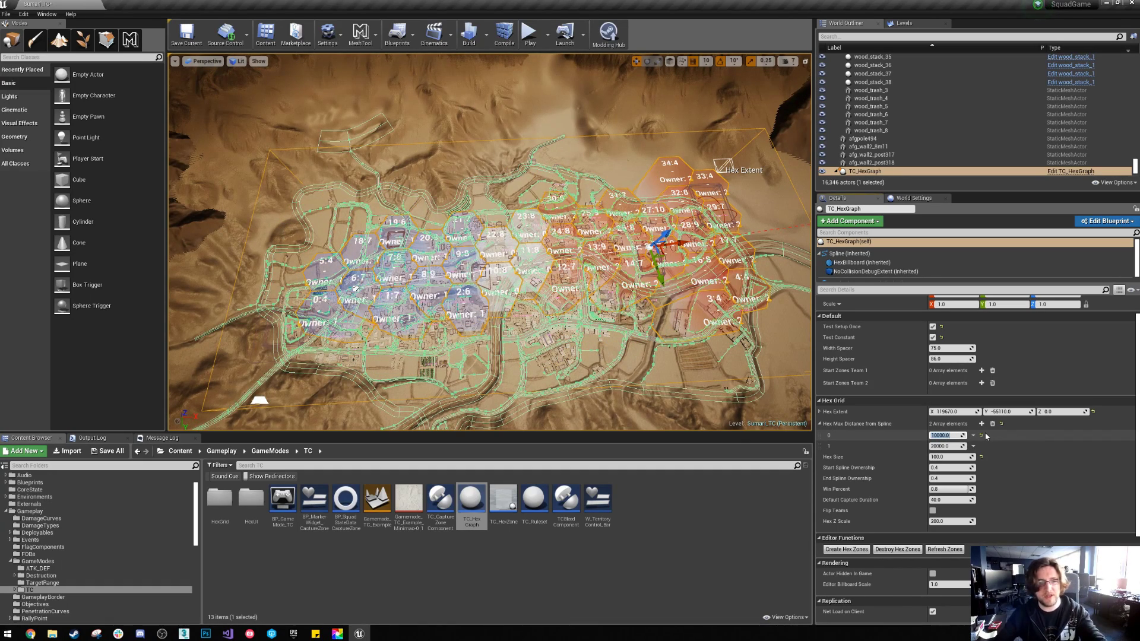
# Add a third spline point between the two end points and position it over the middle of the town
pyautogui.click(934, 436)
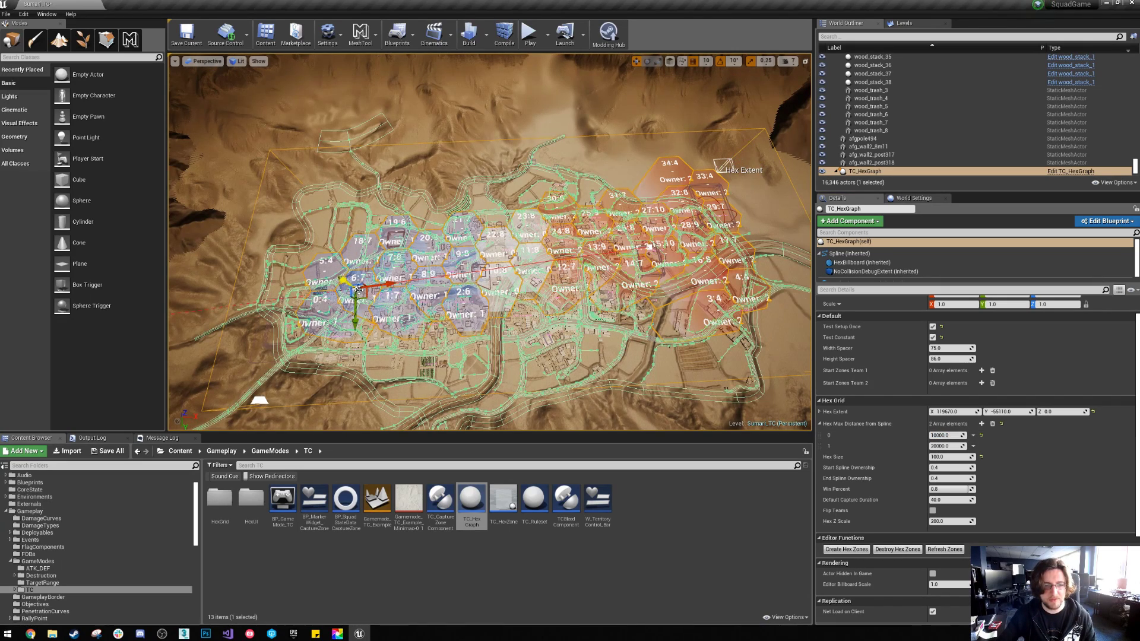
pyautogui.click(540, 370)
pyautogui.moveTo(541, 373); pyautogui.dragTo(530, 373)
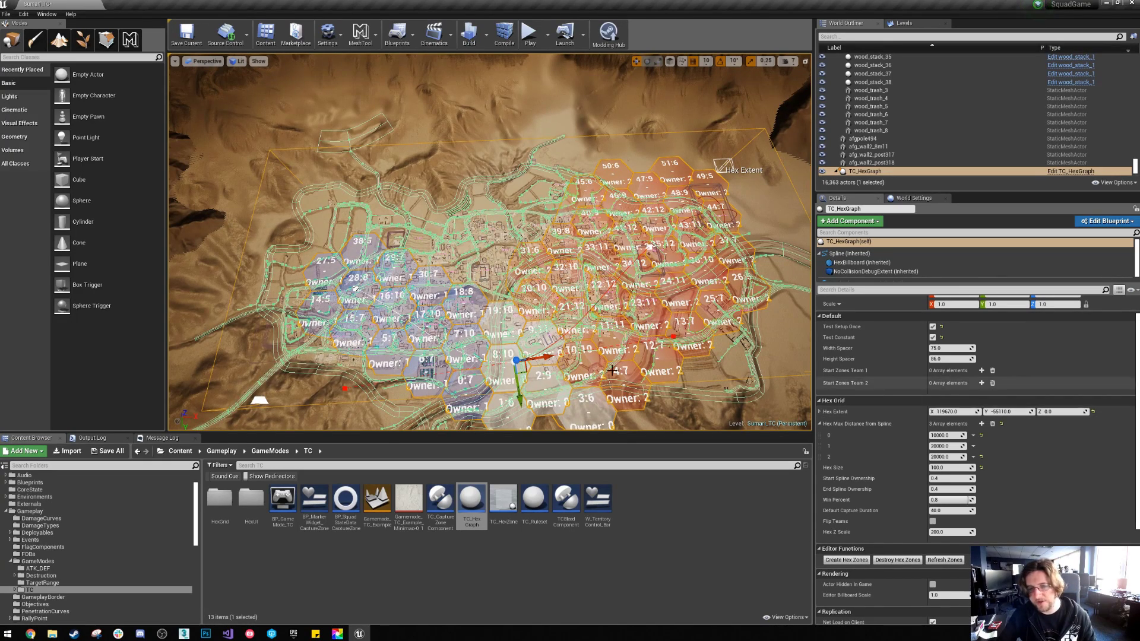
pyautogui.moveTo(525, 368); pyautogui.dragTo(502, 282)
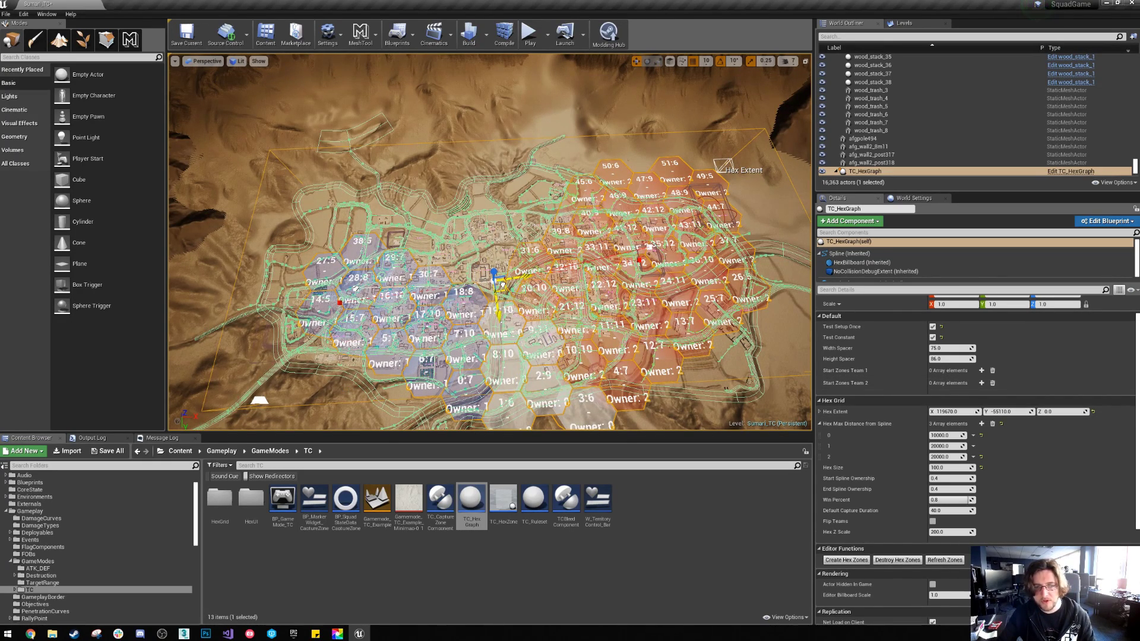
# Set Start Spline Ownership to 0.2 and End Spline Ownership to 0.8
pyautogui.click(953, 478)
pyautogui.write('0.2')
pyautogui.press('Tab')
pyautogui.write('0.8')
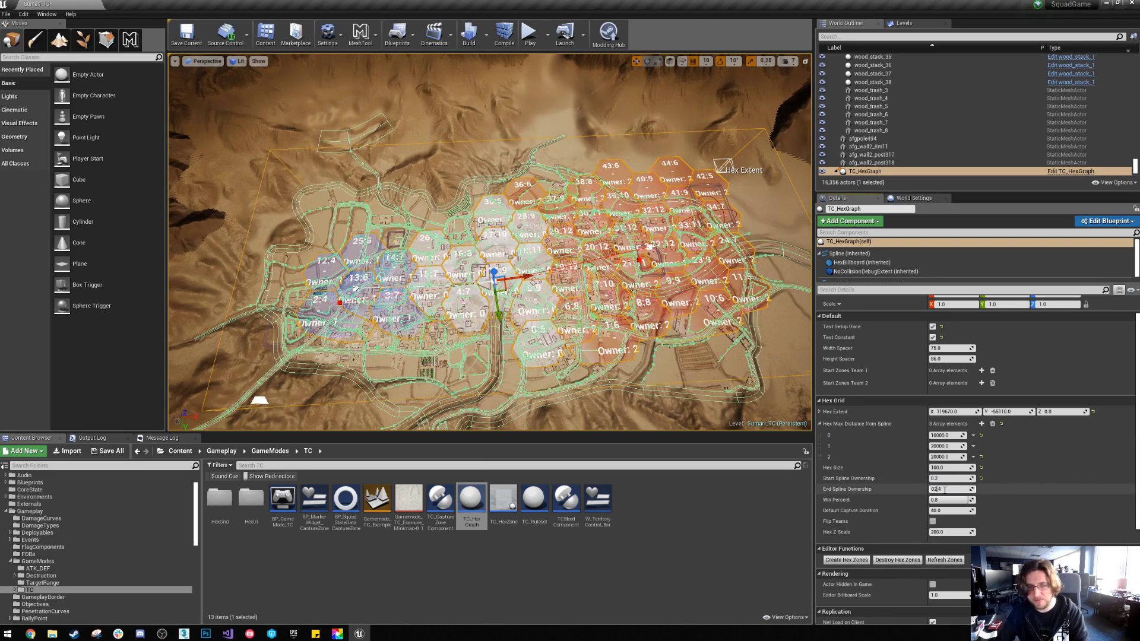
pyautogui.press('Return')
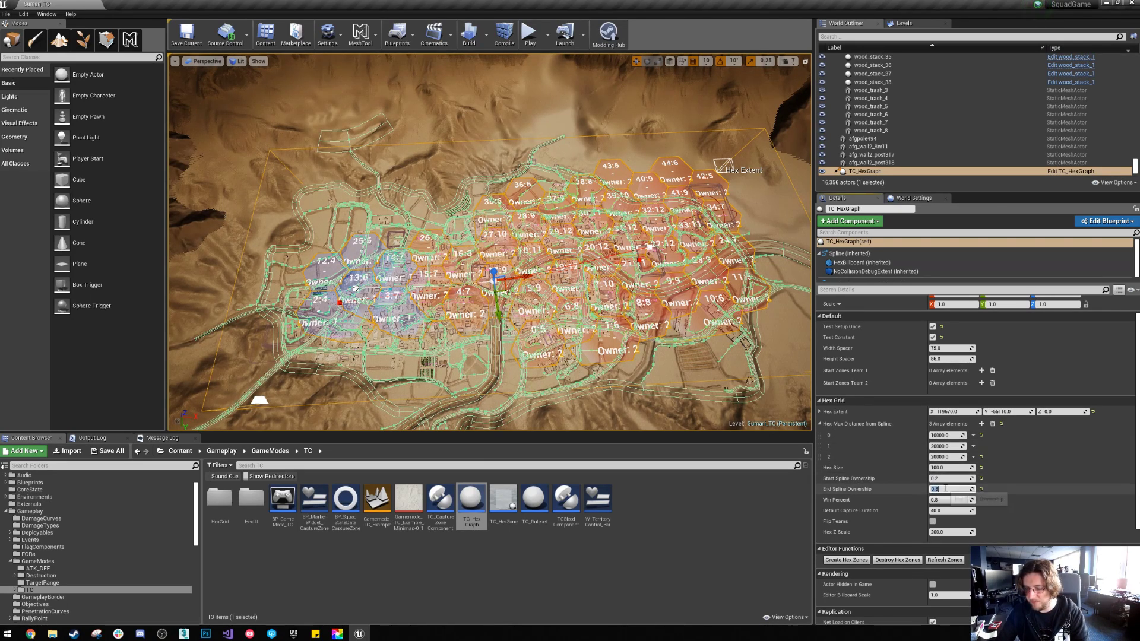
# Try an End Spline Ownership of 0.2, and set it to 0.6
pyautogui.write('0.2')
pyautogui.press('Return')
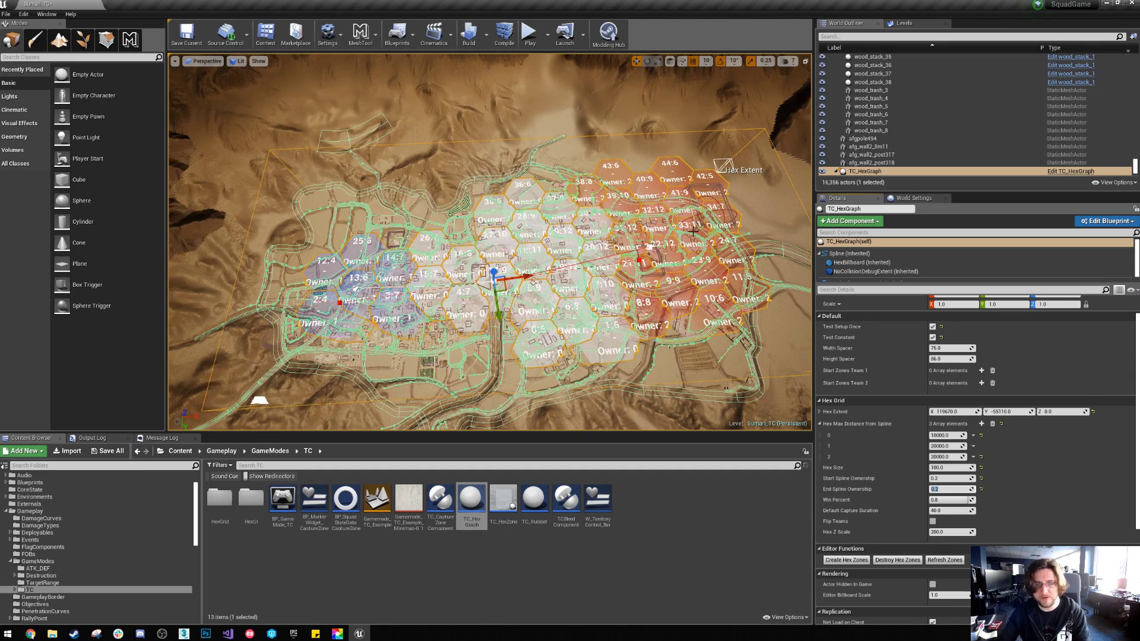
pyautogui.write('0.6')
pyautogui.press('Return')
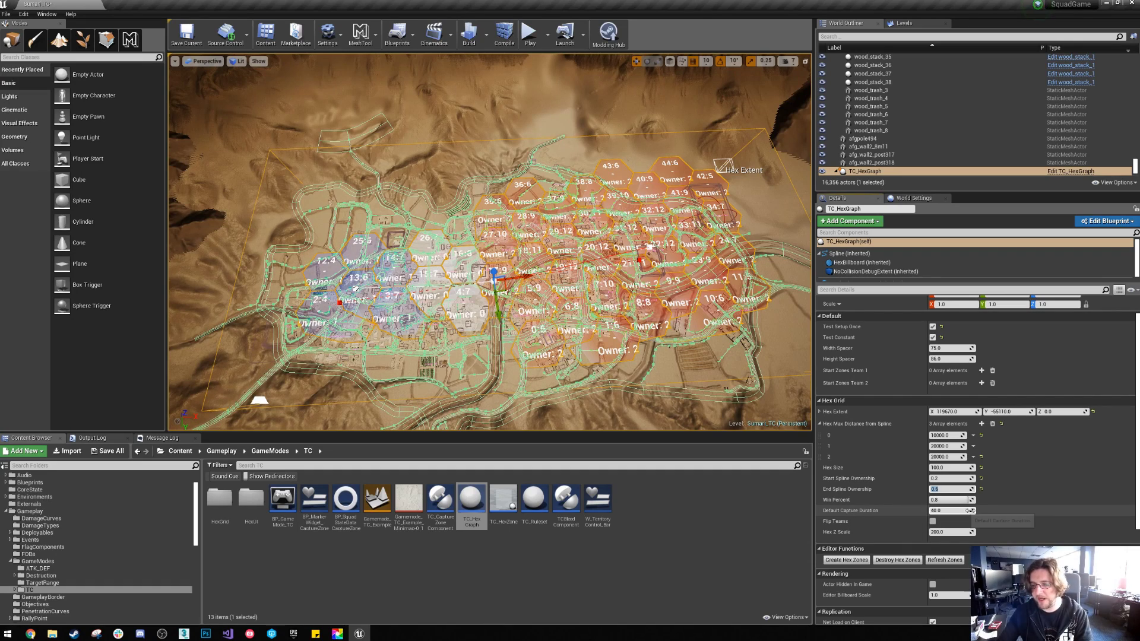
# Try the Flip Teams option on the hex grid and turn it back off
pyautogui.click(932, 521)
pyautogui.click(931, 523)
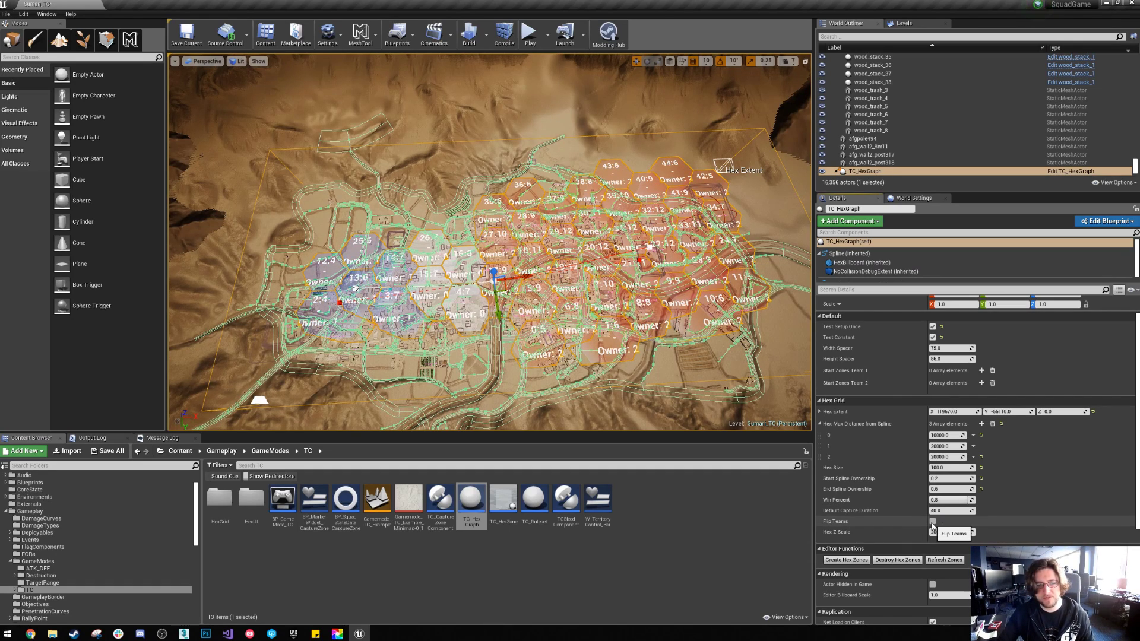
pyautogui.click(931, 523)
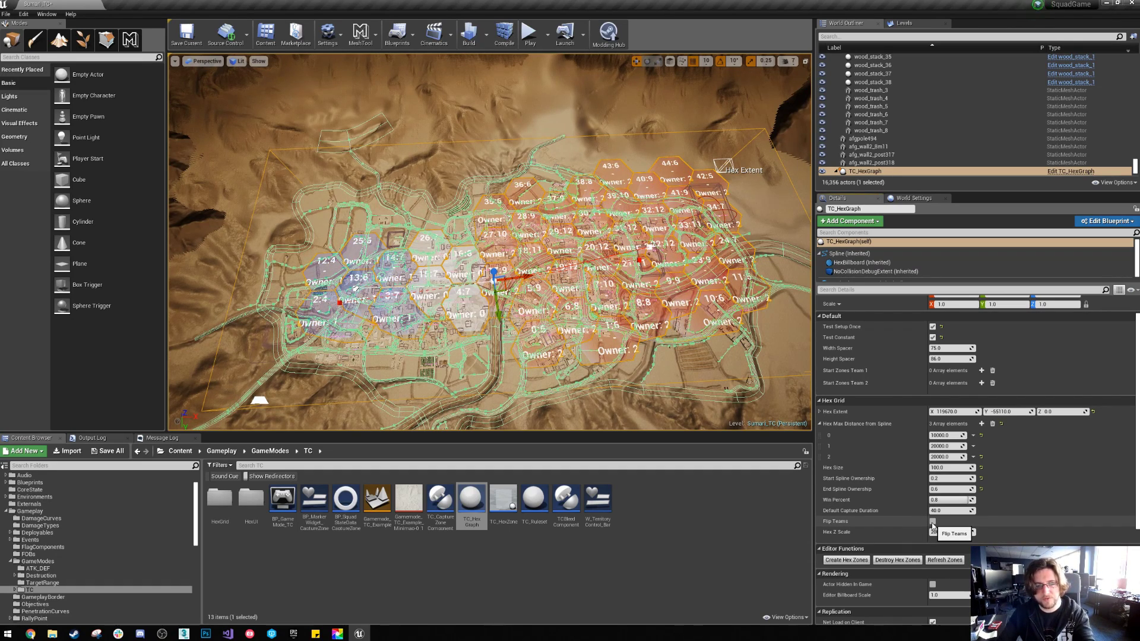
pyautogui.click(932, 522)
# Set the Hex Z Scale to 50 to reduce the height of the hex zones
pyautogui.moveTo(490, 241); pyautogui.dragTo(537, 325, button='right')
pyautogui.press('w')
pyautogui.press('w')
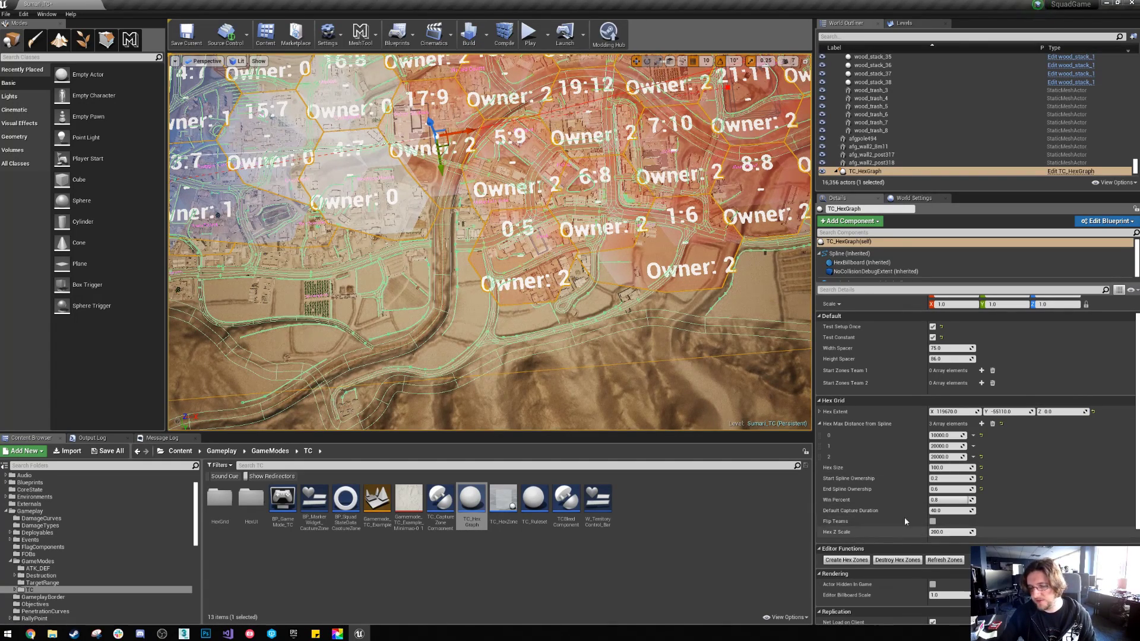
pyautogui.moveTo(671, 332); pyautogui.dragTo(703, 335, button='right')
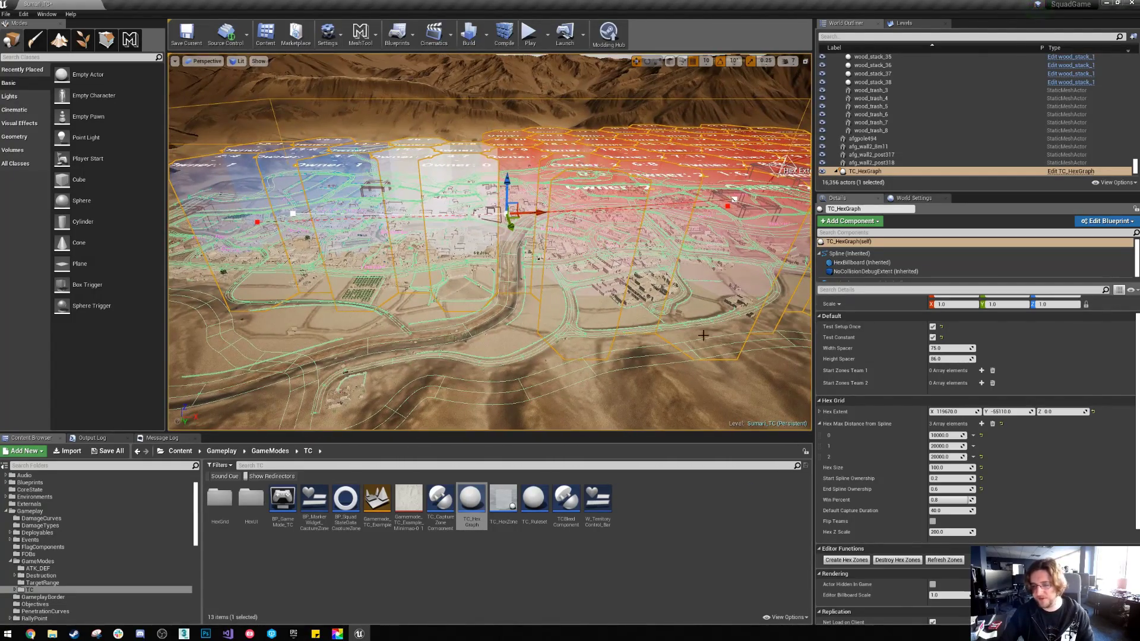
pyautogui.click(945, 533)
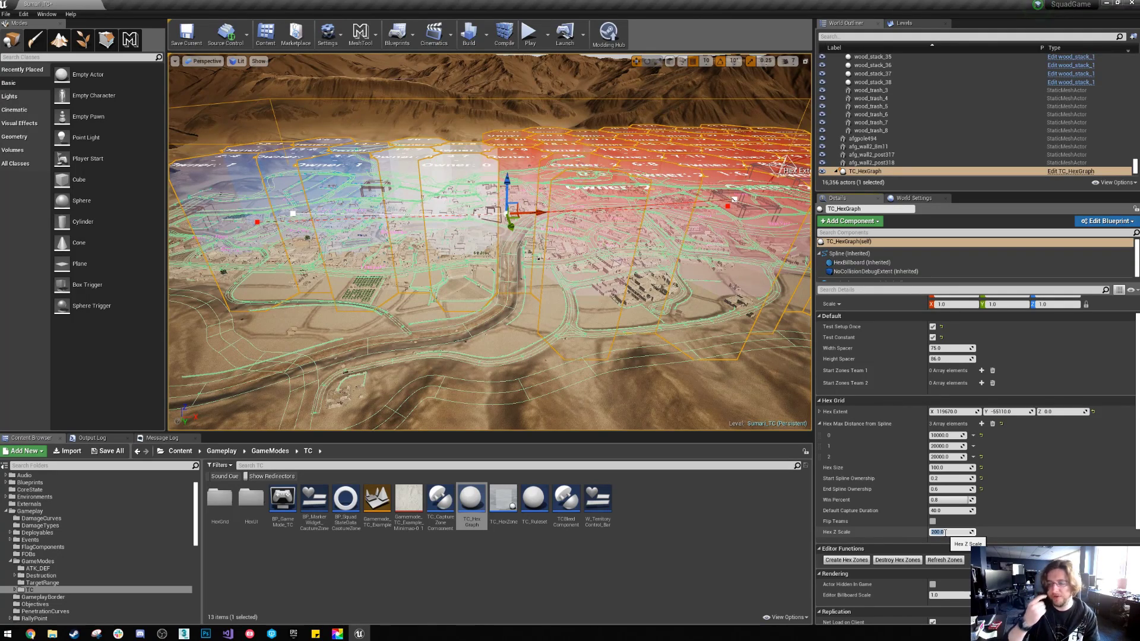
pyautogui.write('50')
pyautogui.press('Return')
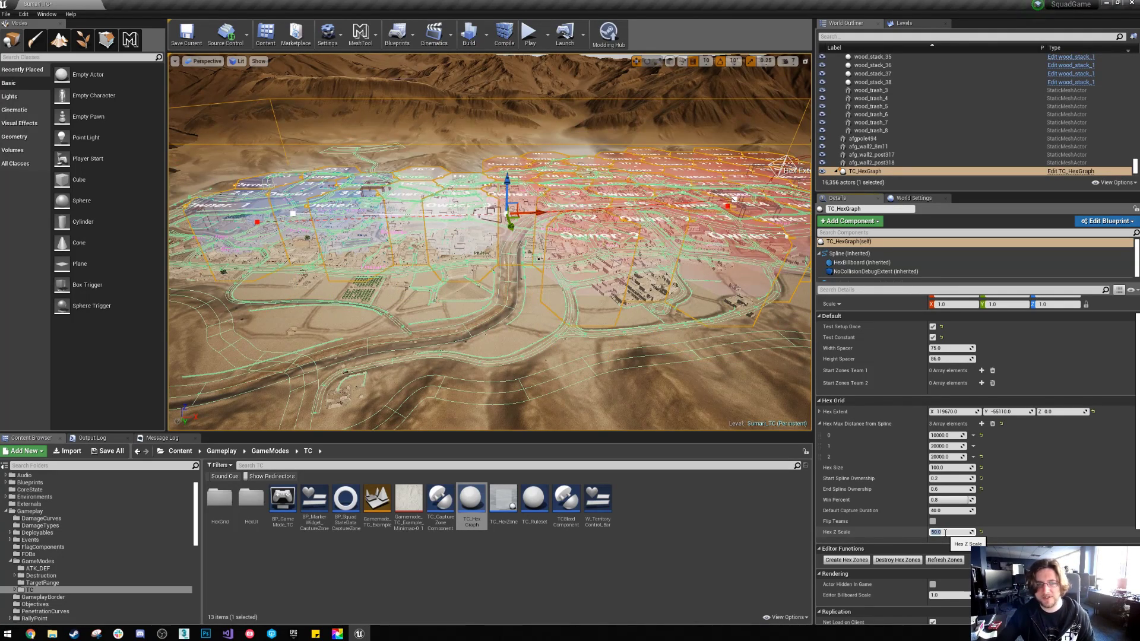
# Turn off the Test Setup Once and Test Constant options of the TC_HexGraph actor
pyautogui.moveTo(489, 242); pyautogui.dragTo(481, 288, button='right')
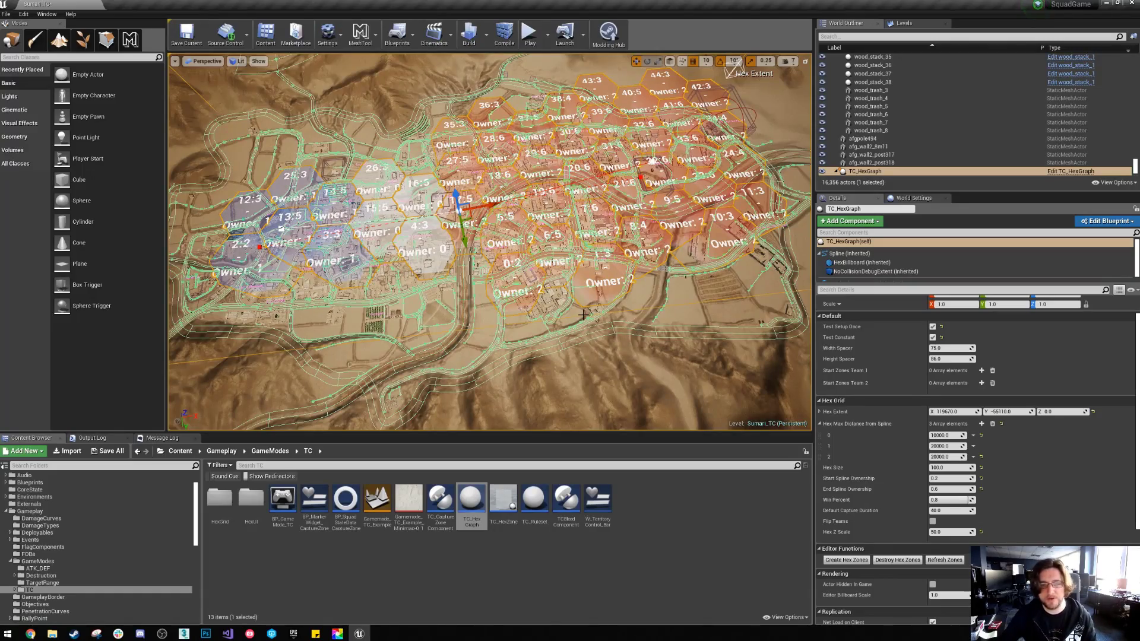
pyautogui.moveTo(482, 288); pyautogui.dragTo(530, 310, button='right')
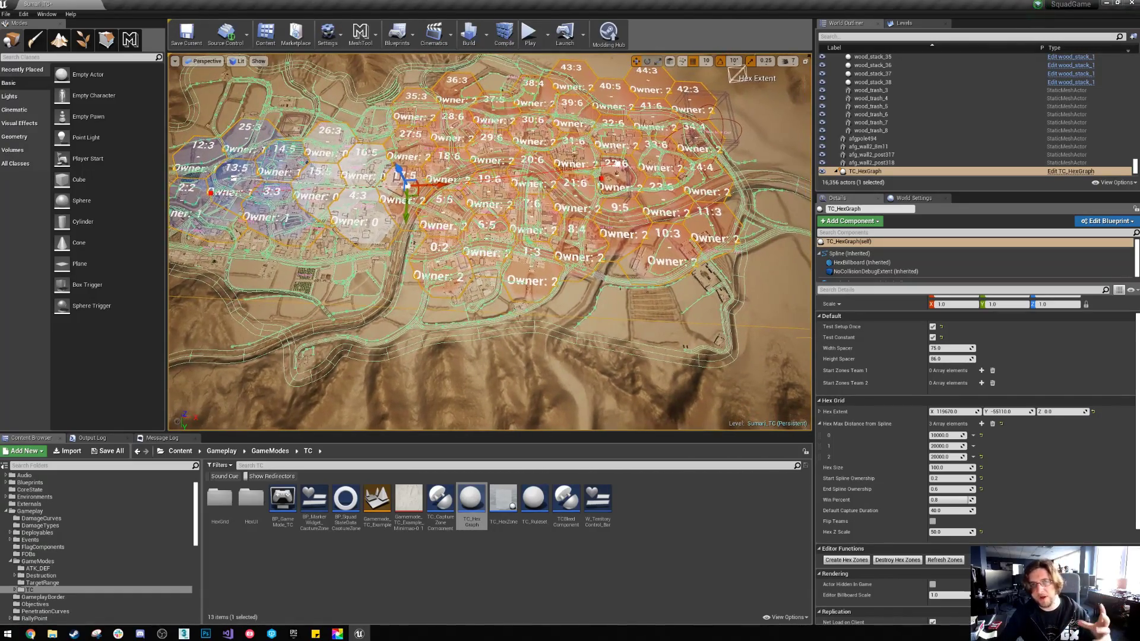
pyautogui.moveTo(492, 268); pyautogui.dragTo(493, 247, button='right')
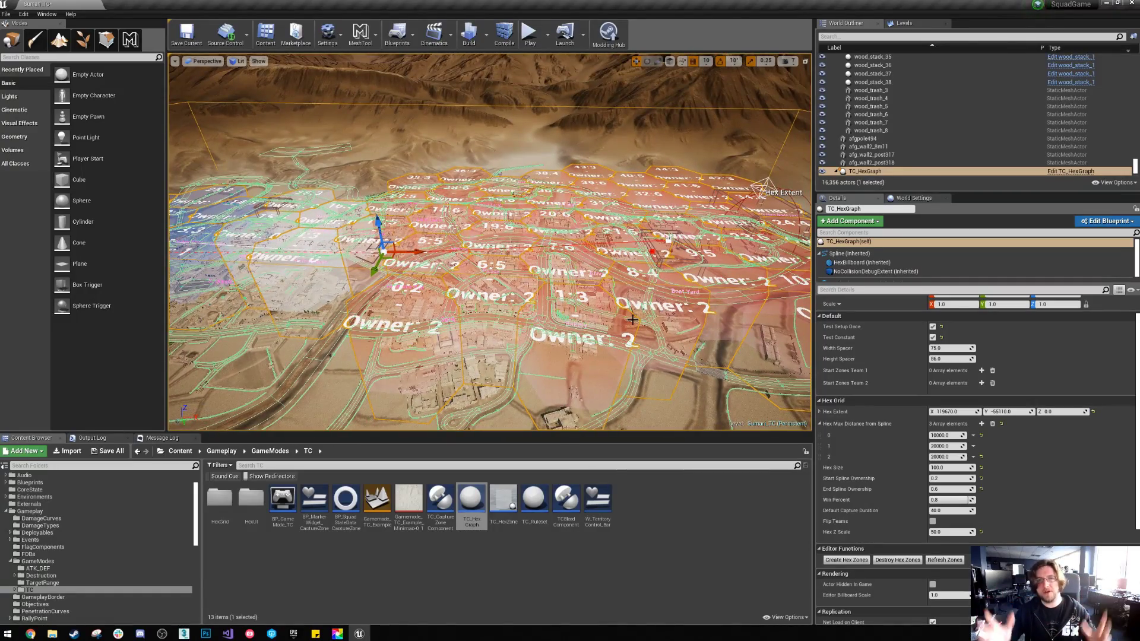
pyautogui.moveTo(632, 312)
pyautogui.mouseDown(button='right')
pyautogui.moveTo(659, 309)
pyautogui.moveTo(651, 316)
pyautogui.mouseUp(button='right')
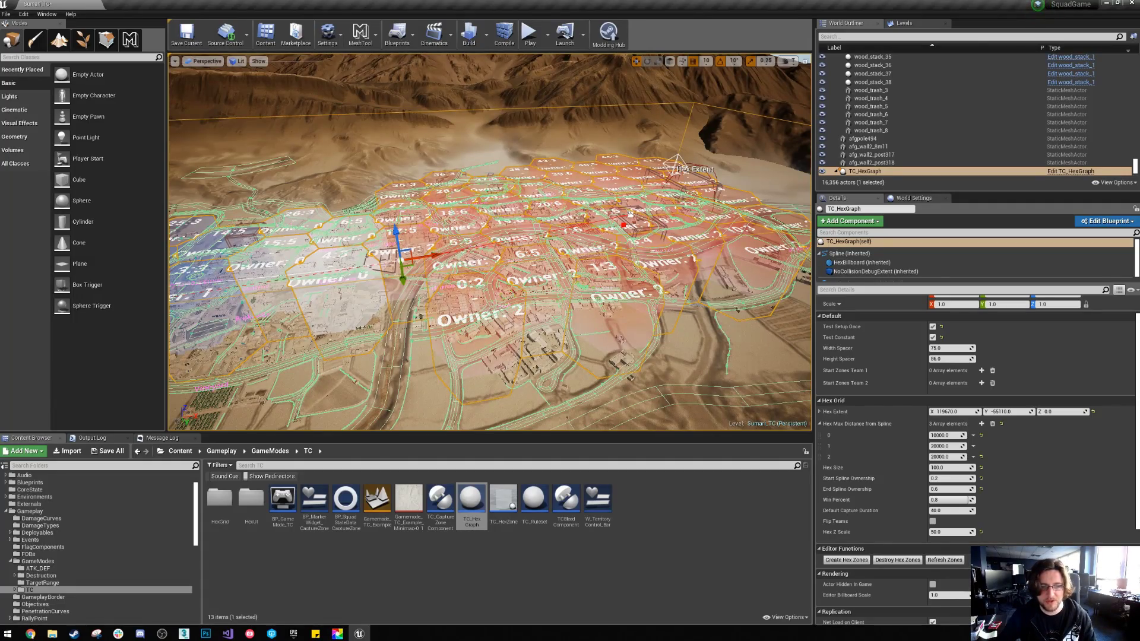
pyautogui.moveTo(651, 316); pyautogui.dragTo(651, 368, button='right')
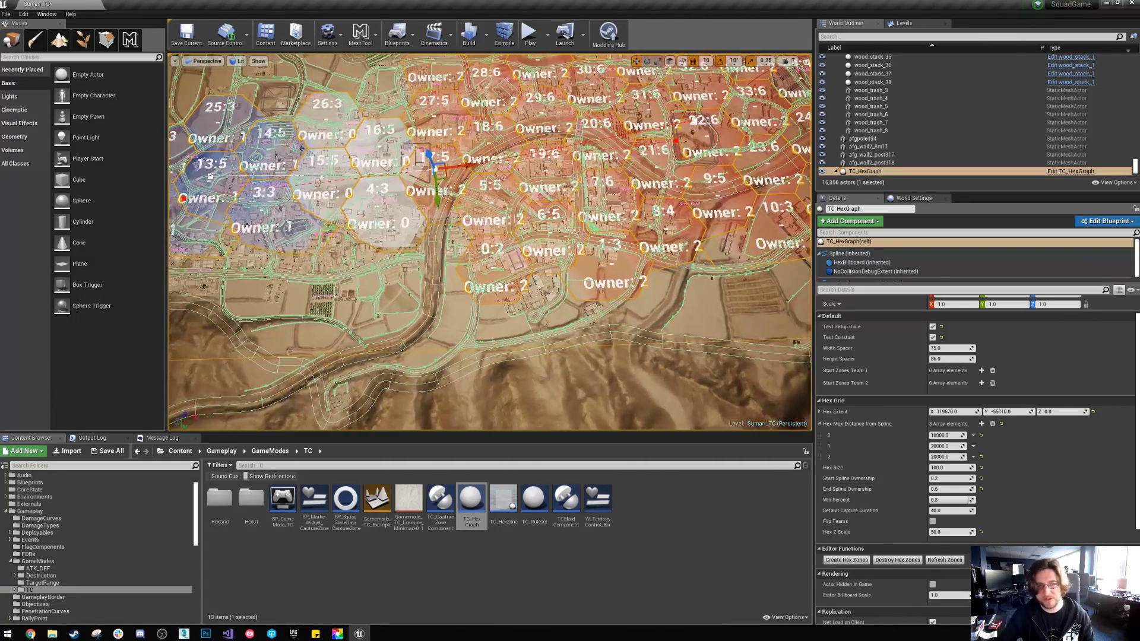
pyautogui.moveTo(578, 271); pyautogui.dragTo(579, 272, button='right')
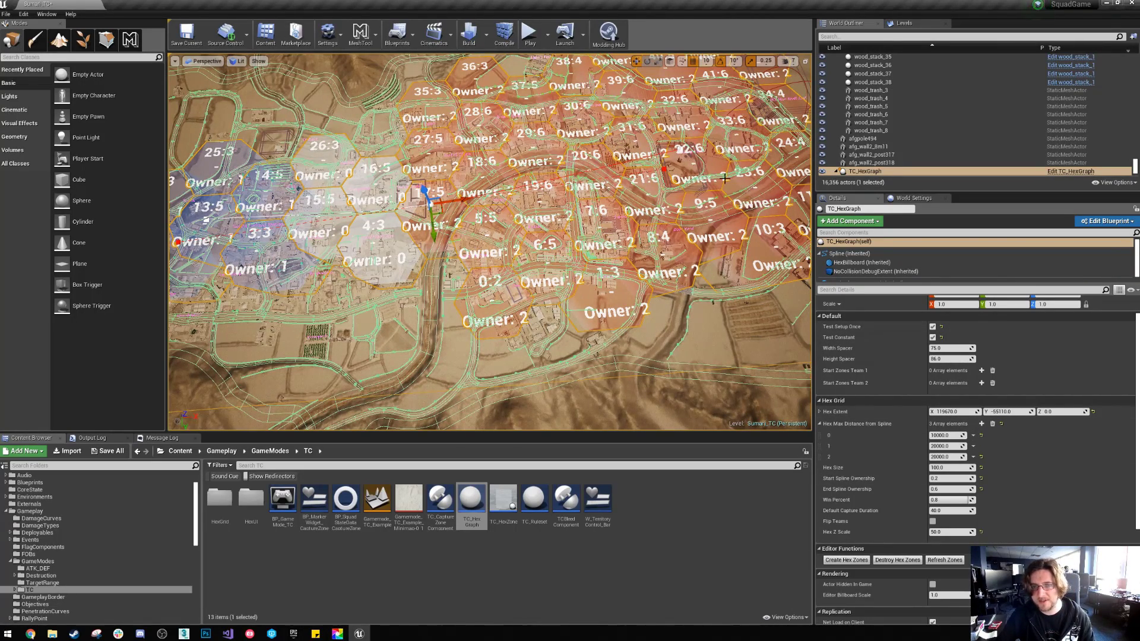
pyautogui.scroll(-2, 906, 501)
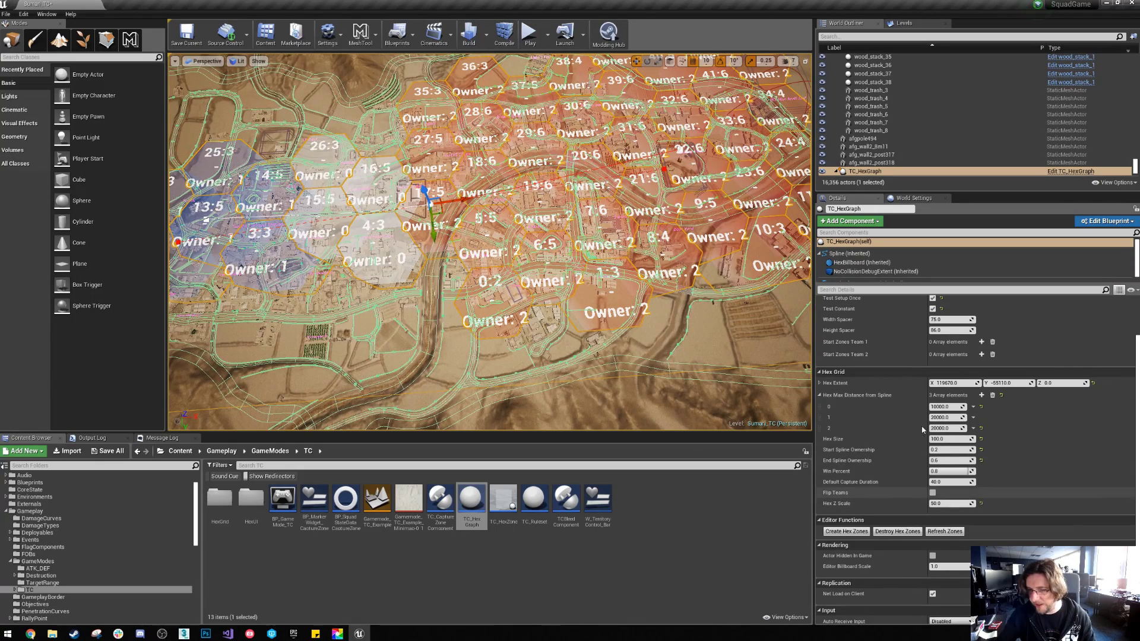
pyautogui.scroll(2, 920, 371)
pyautogui.click(932, 326)
pyautogui.click(932, 337)
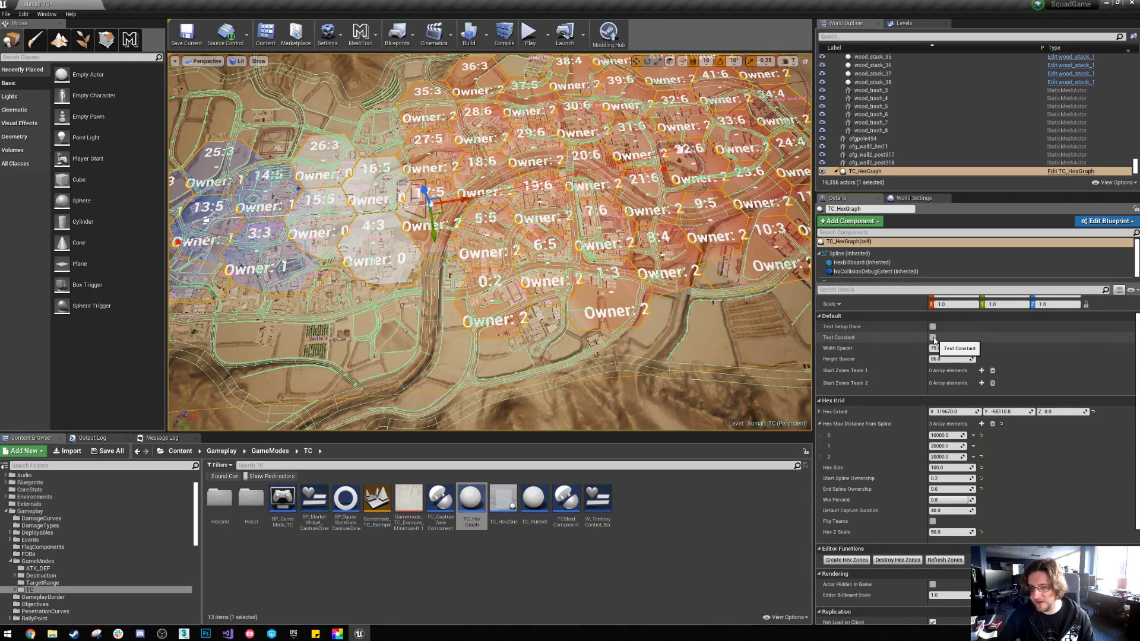
# Select the TC_HexGraph actor, clear its existing hex zones and create them again
pyautogui.moveTo(511, 239); pyautogui.dragTo(486, 242, button='right')
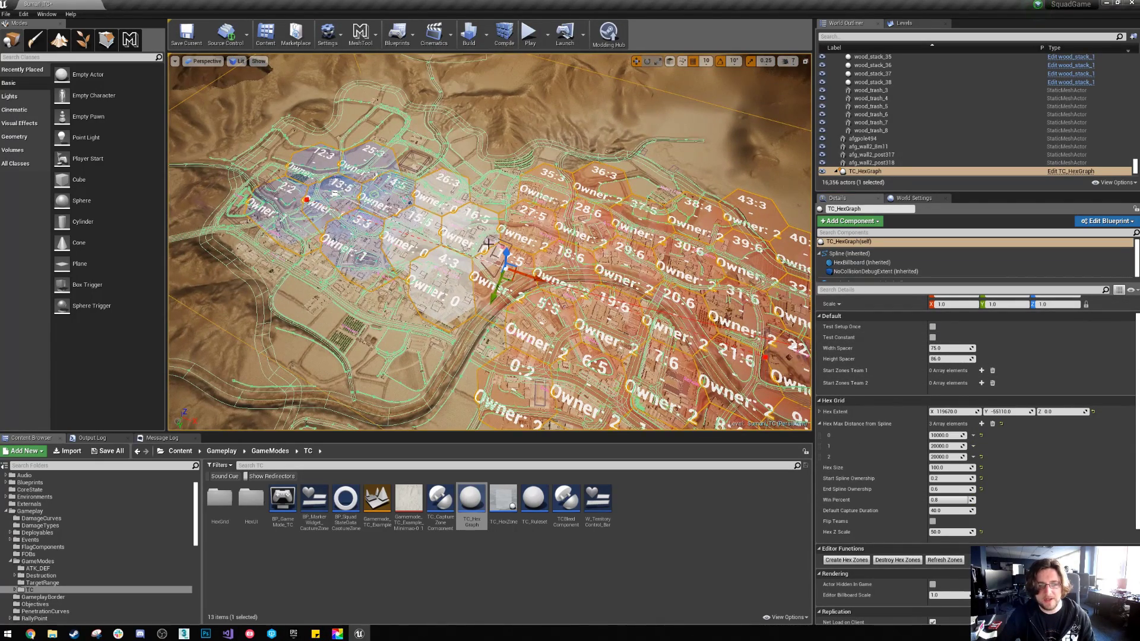
pyautogui.click(874, 171)
pyautogui.click(874, 163)
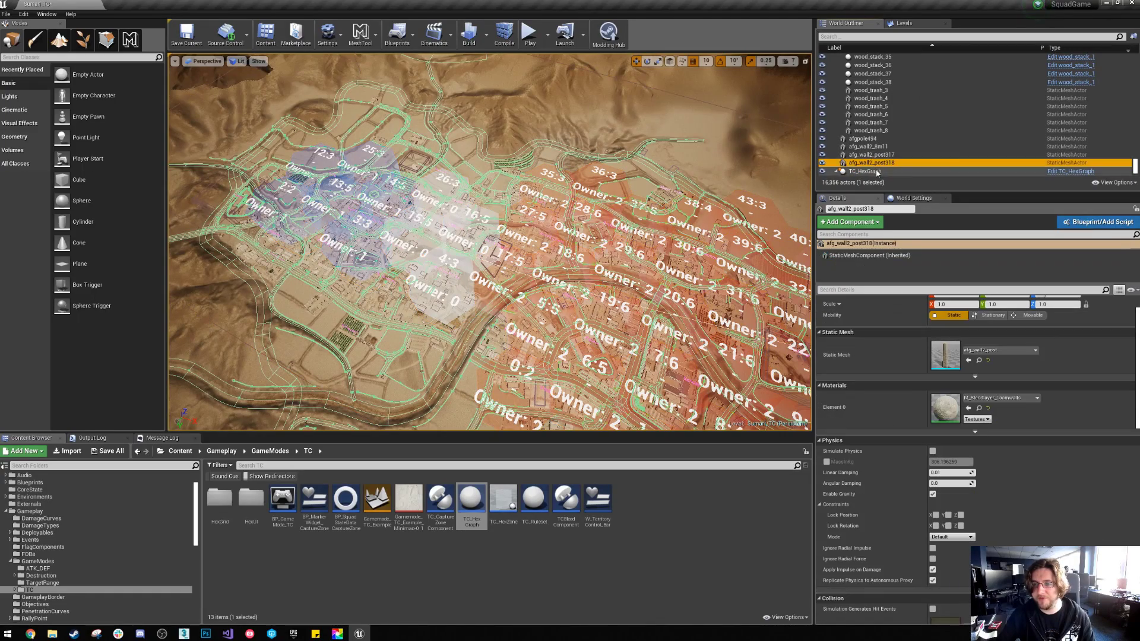
pyautogui.click(874, 170)
pyautogui.press('f')
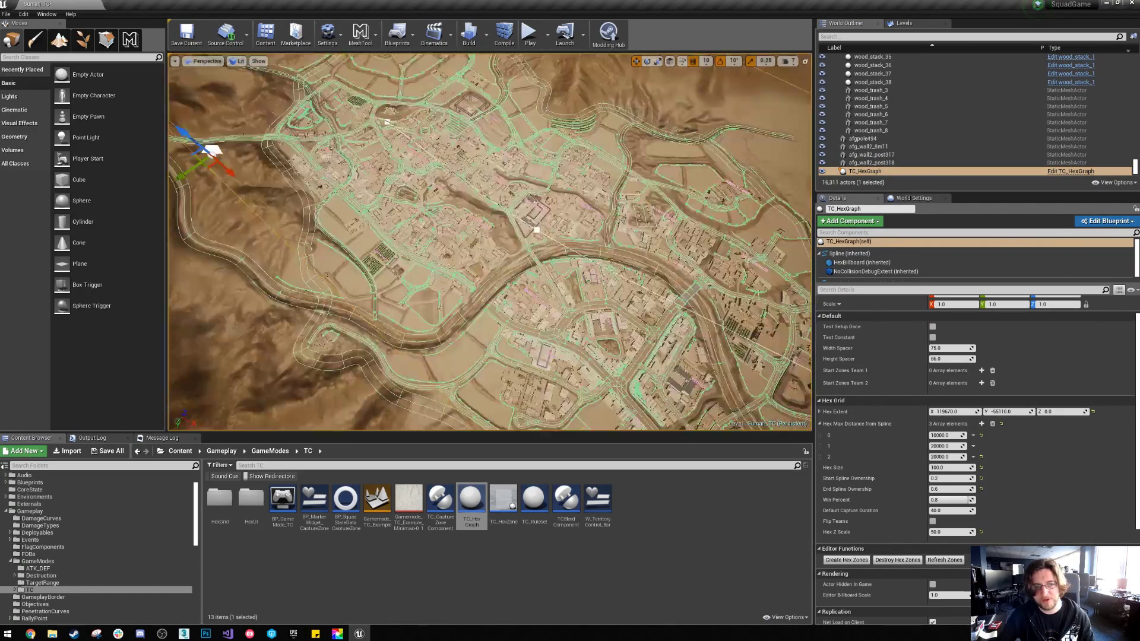
pyautogui.moveTo(517, 196); pyautogui.dragTo(463, 160, button='right')
pyautogui.click(843, 559)
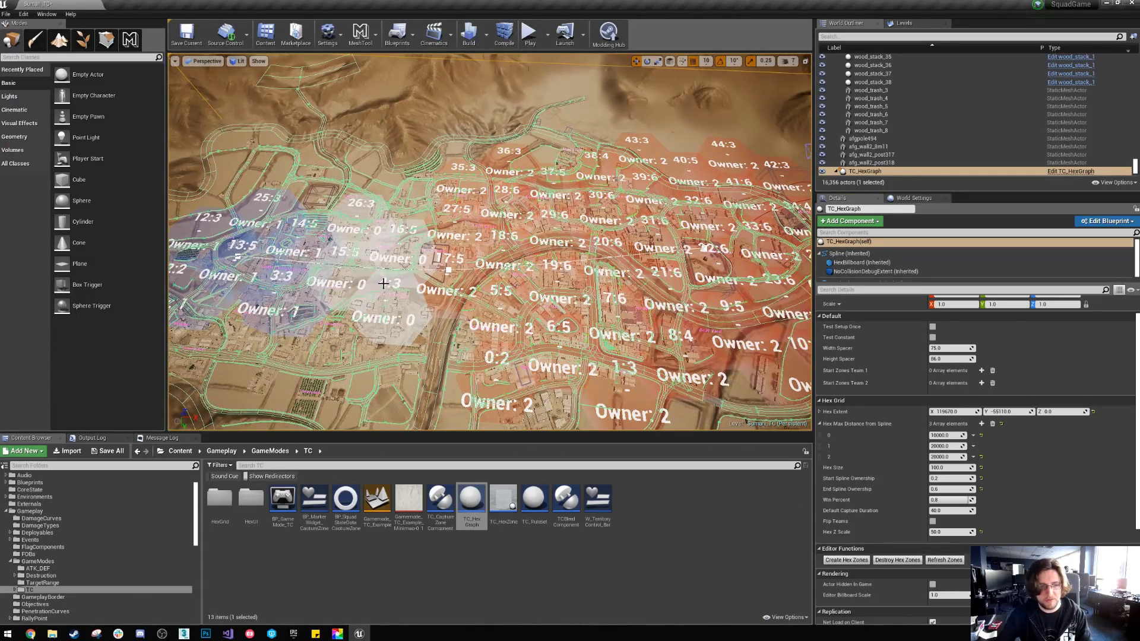
# Delete hex zones 19 and 29 from the grid despite their references to other zones
pyautogui.click(383, 284)
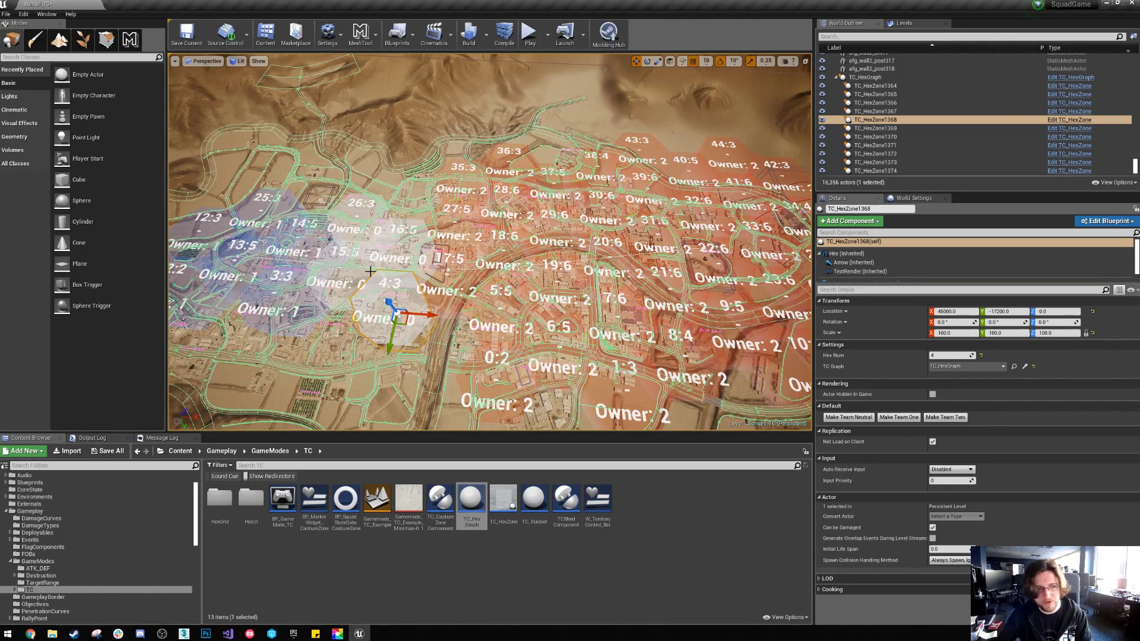
pyautogui.click(567, 266)
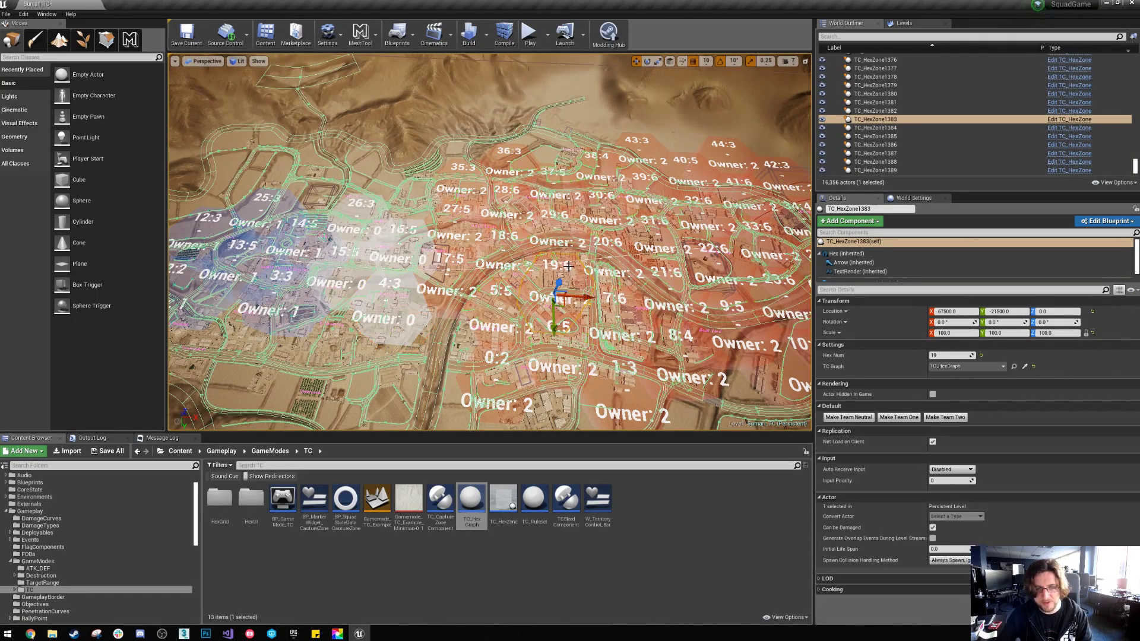
pyautogui.press('Delete')
pyautogui.click(623, 441)
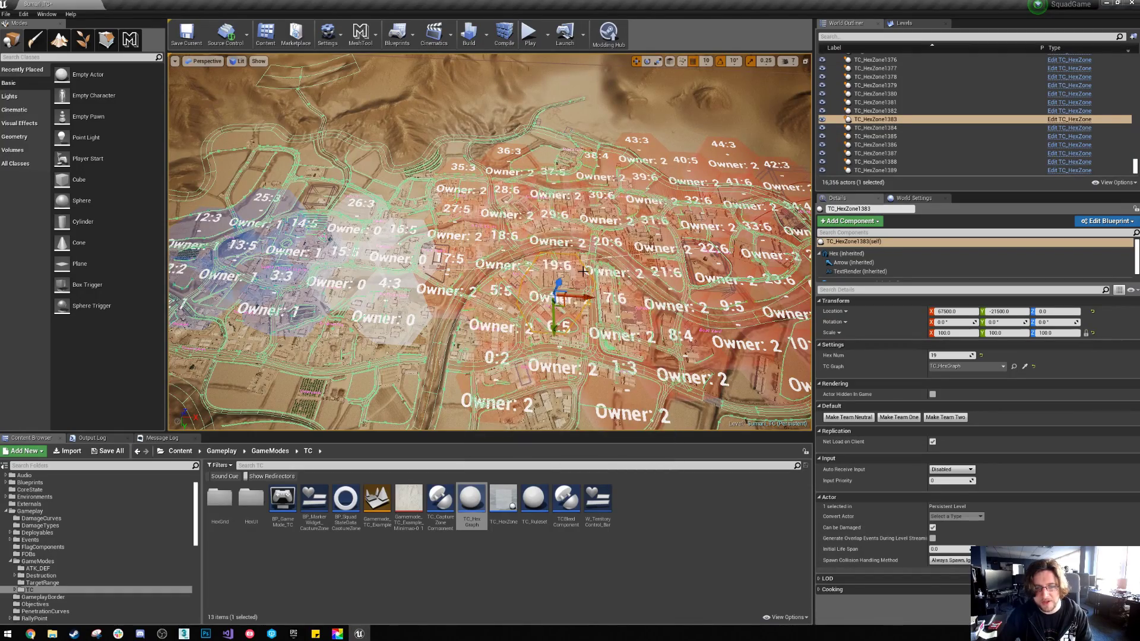
pyautogui.moveTo(562, 244); pyautogui.dragTo(558, 159, button='right')
pyautogui.click(515, 154)
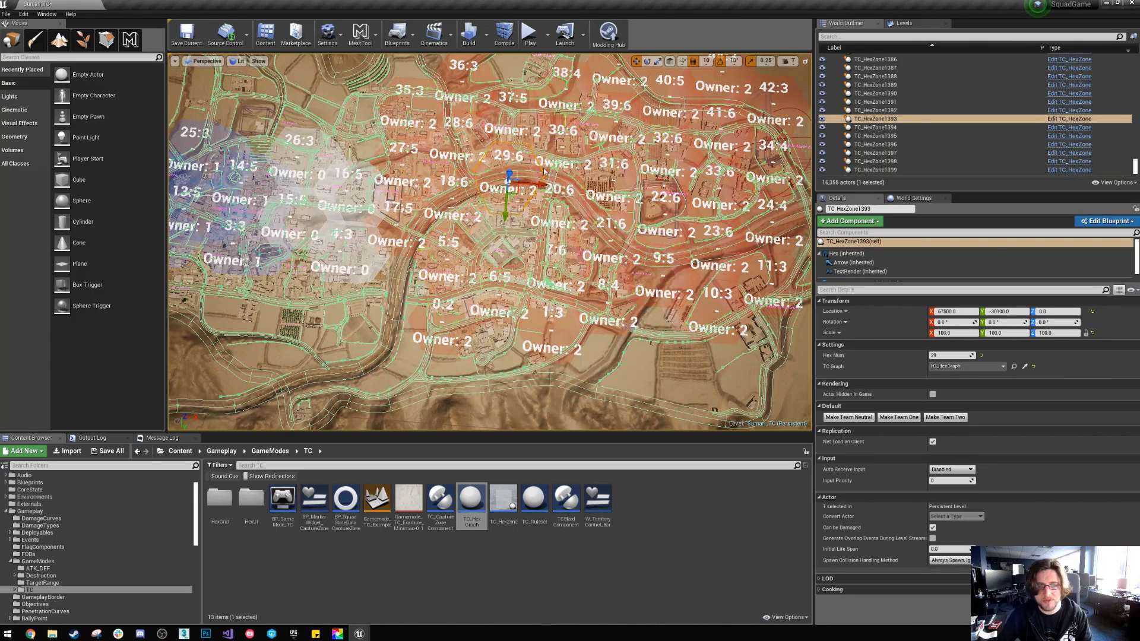
pyautogui.press('Delete')
pyautogui.press('Return')
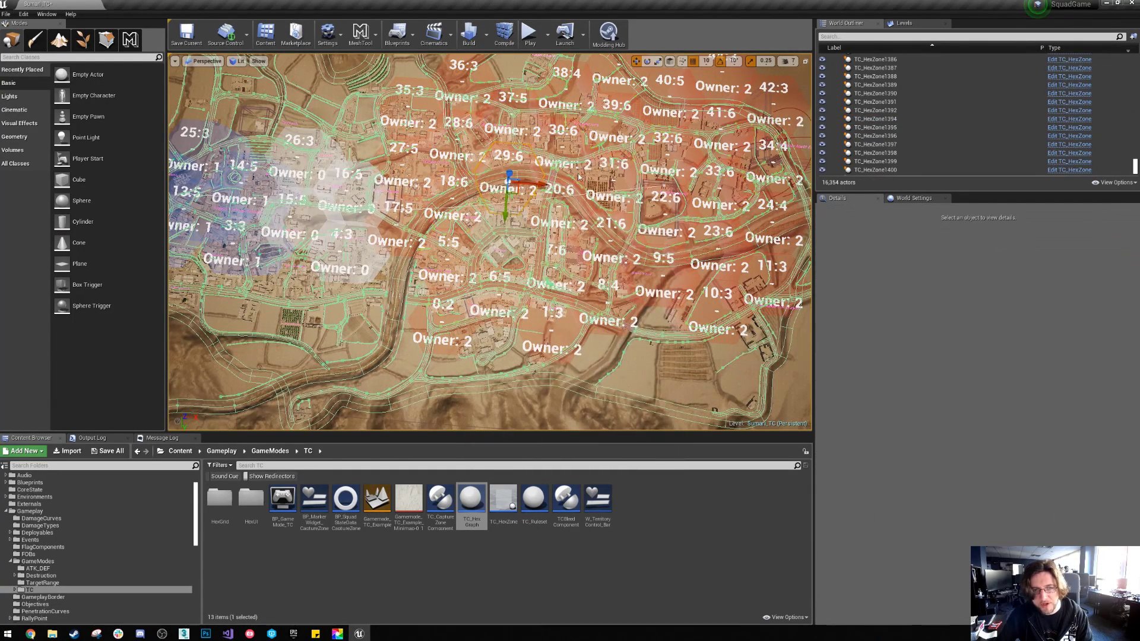
# Delete the neighbouring hex zones 30 and 20 to widen the gap in the grid
pyautogui.click(543, 160)
pyautogui.press('Delete')
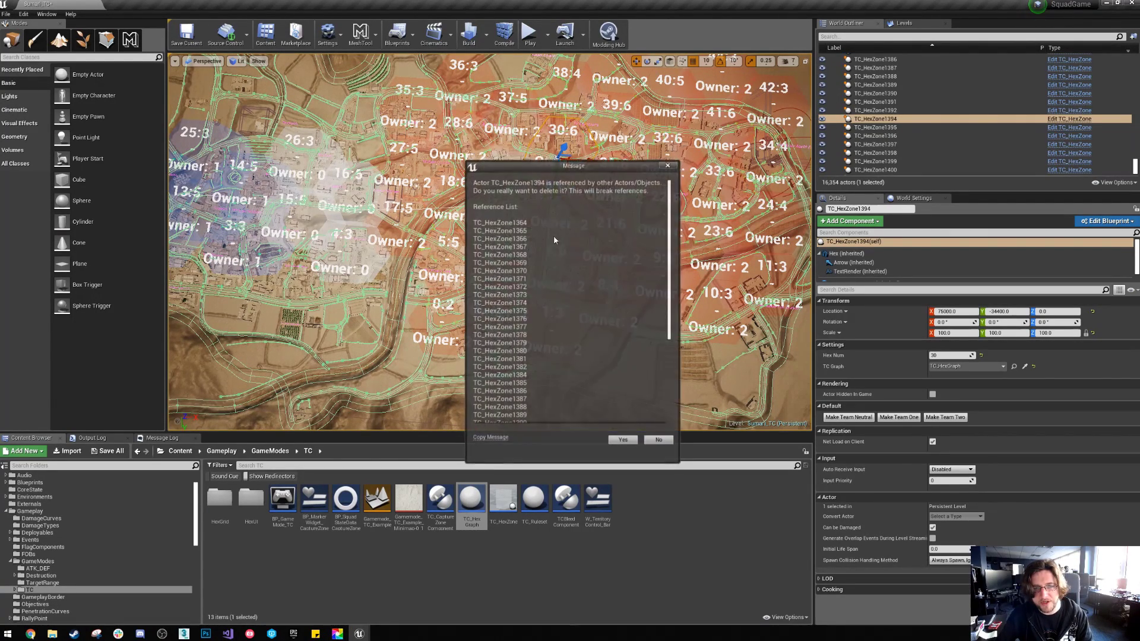
pyautogui.press('Return')
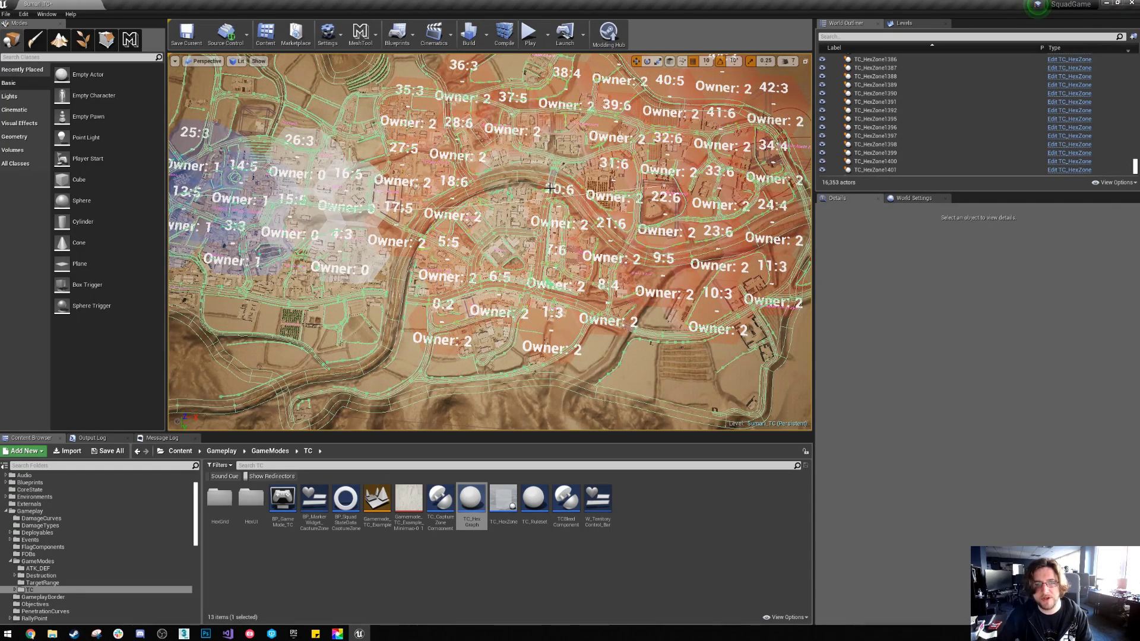
pyautogui.click(555, 223)
pyautogui.press('Delete')
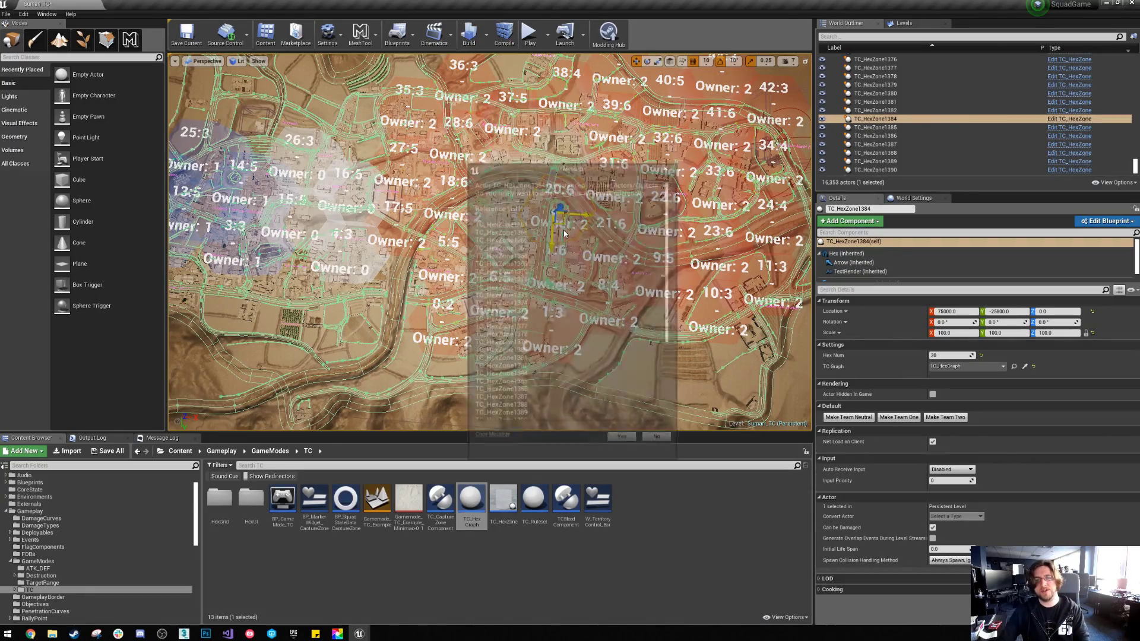
pyautogui.click(623, 441)
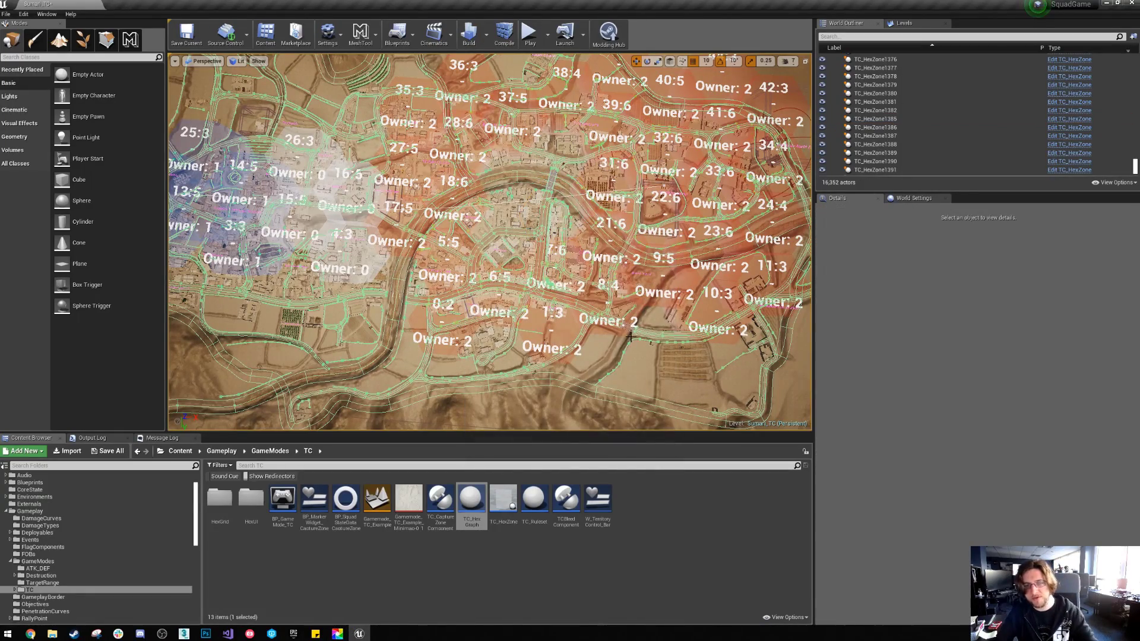
# Select TC_HexGraph and add one element each to Start Zones Team 1 and Start Zones Team 2
pyautogui.moveTo(631, 337)
pyautogui.mouseDown(button='right')
pyautogui.moveTo(631, 351)
pyautogui.moveTo(630, 315)
pyautogui.moveTo(630, 336)
pyautogui.moveTo(617, 336)
pyautogui.moveTo(630, 312)
pyautogui.moveTo(631, 335)
pyautogui.mouseUp(button='right')
pyautogui.press('a')
pyautogui.press('s')
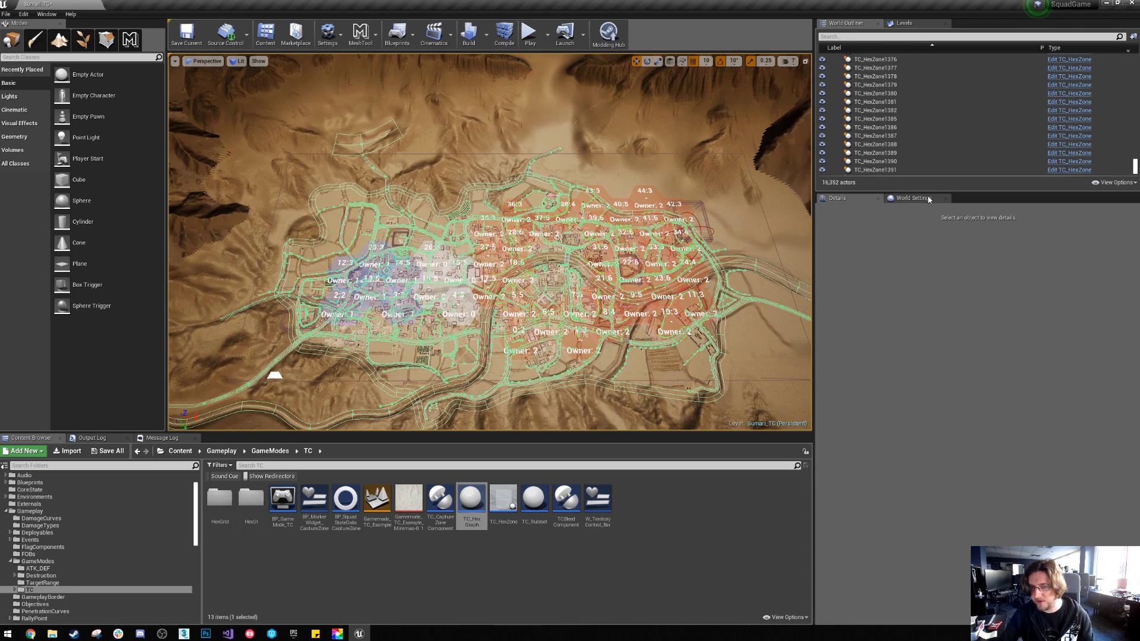
pyautogui.scroll(5, 870, 81)
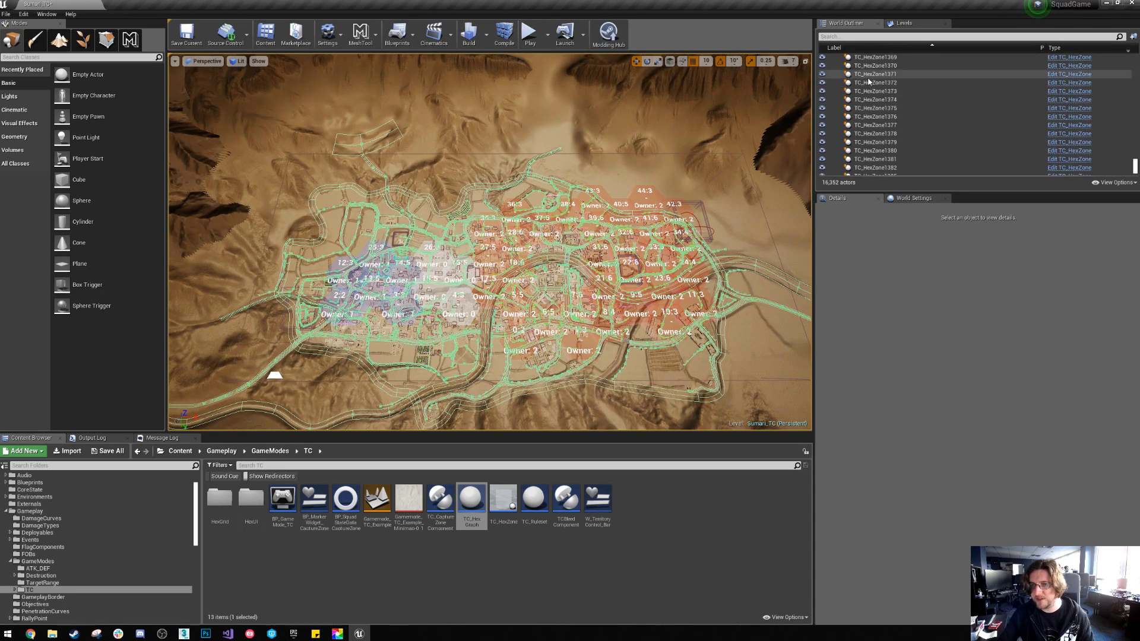
pyautogui.click(865, 121)
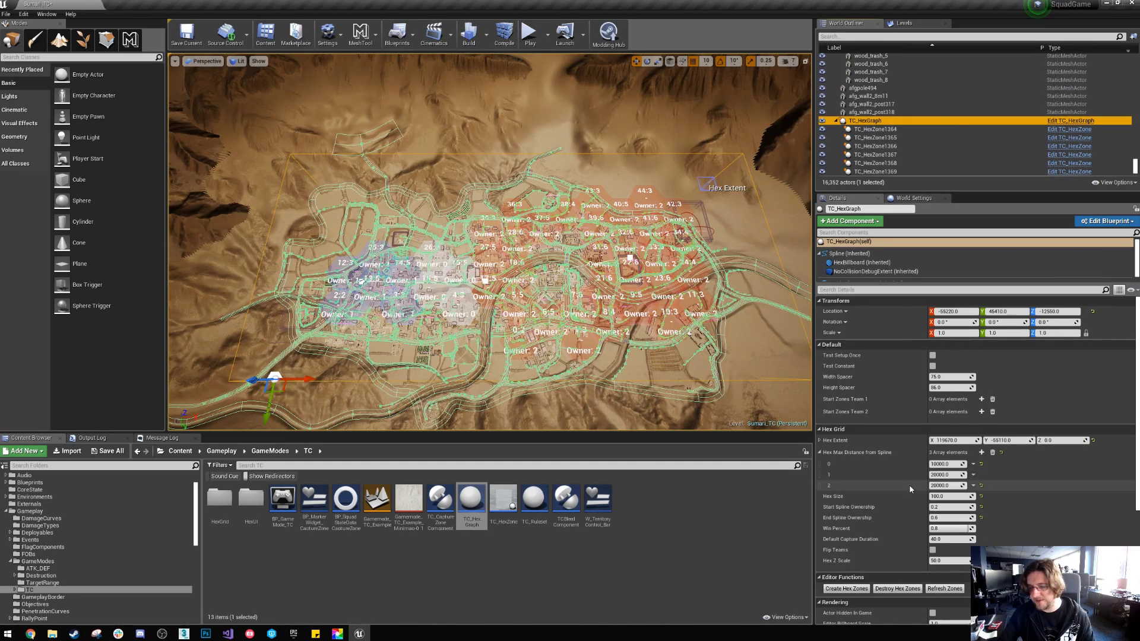
pyautogui.scroll(-5, 952, 559)
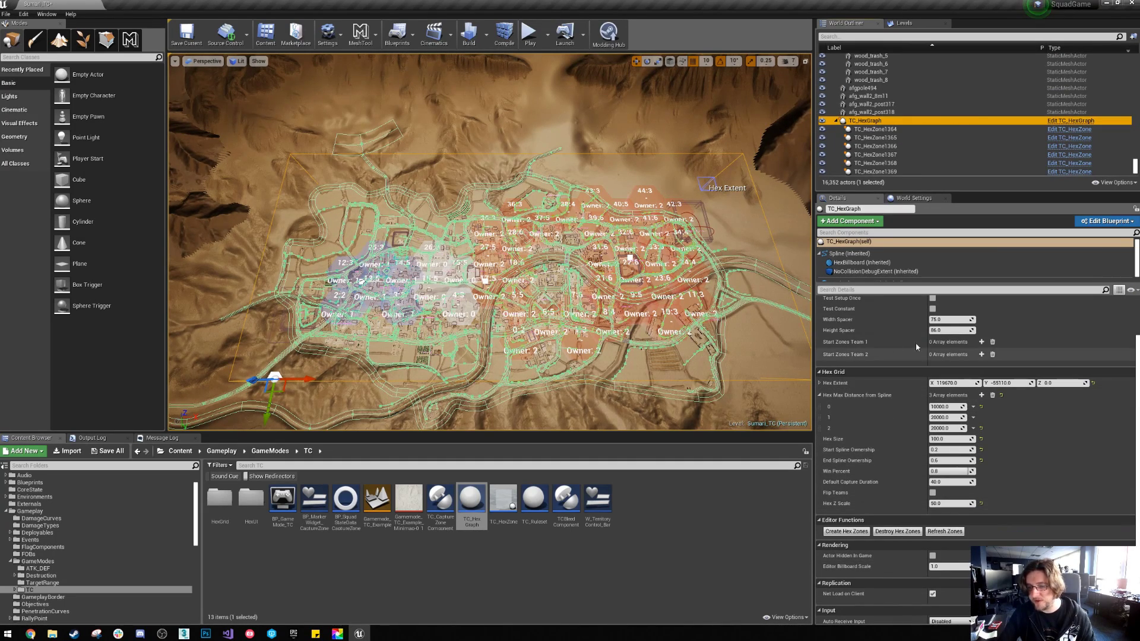
pyautogui.click(981, 355)
pyautogui.click(981, 342)
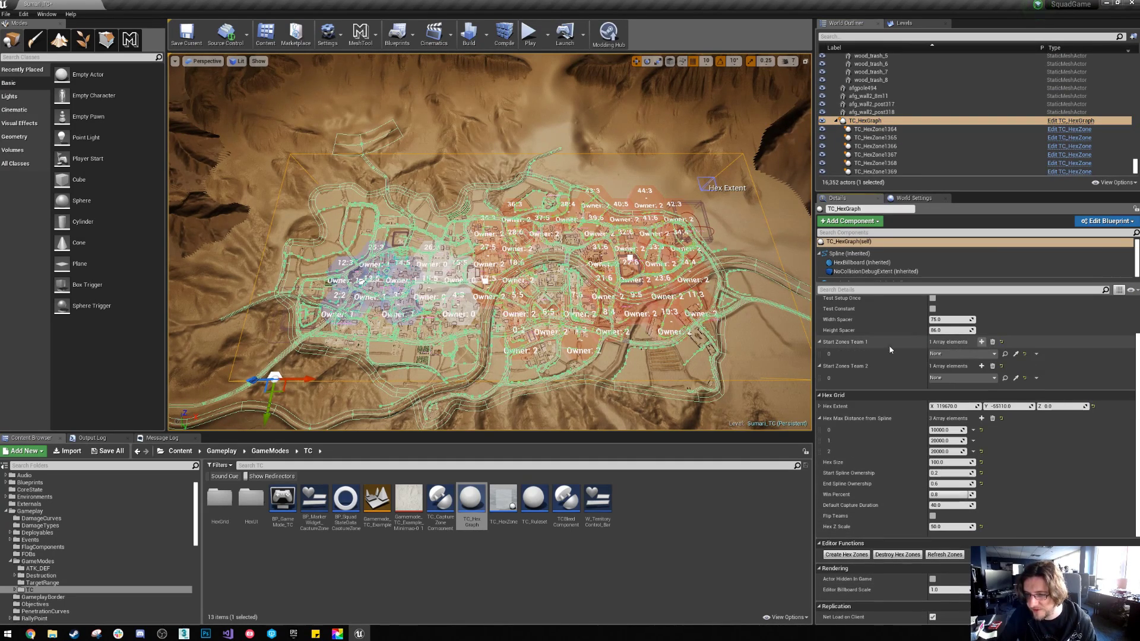
# Pick TC_HexZone1367 in the level as Team 1's start zone and TC_HexZone1397 as Team 2's
pyautogui.click(1016, 355)
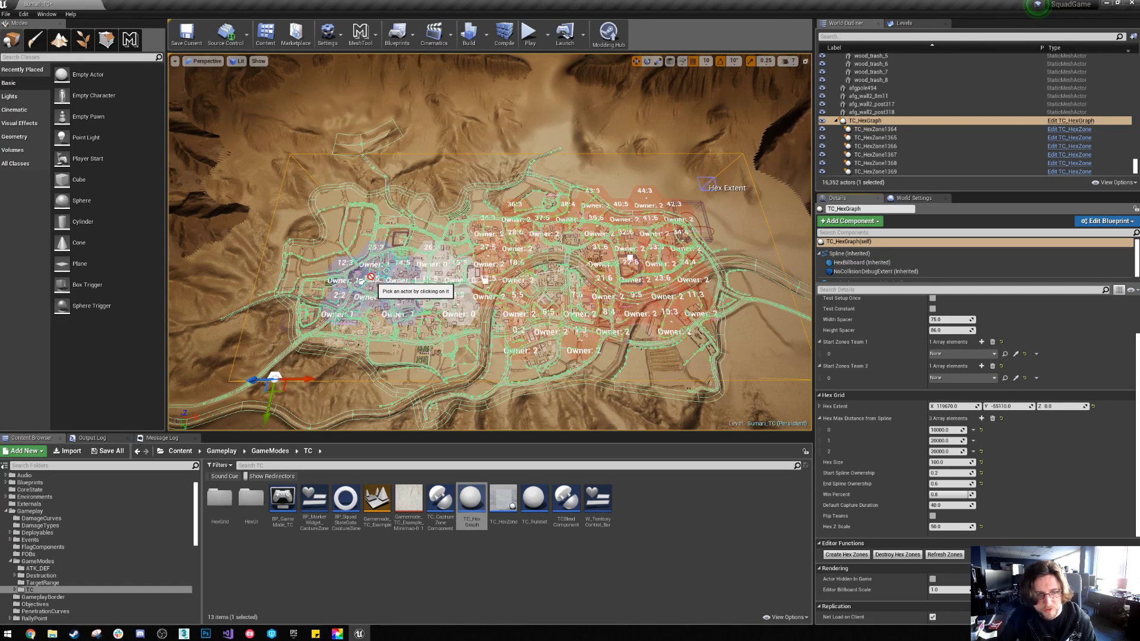
pyautogui.click(402, 311)
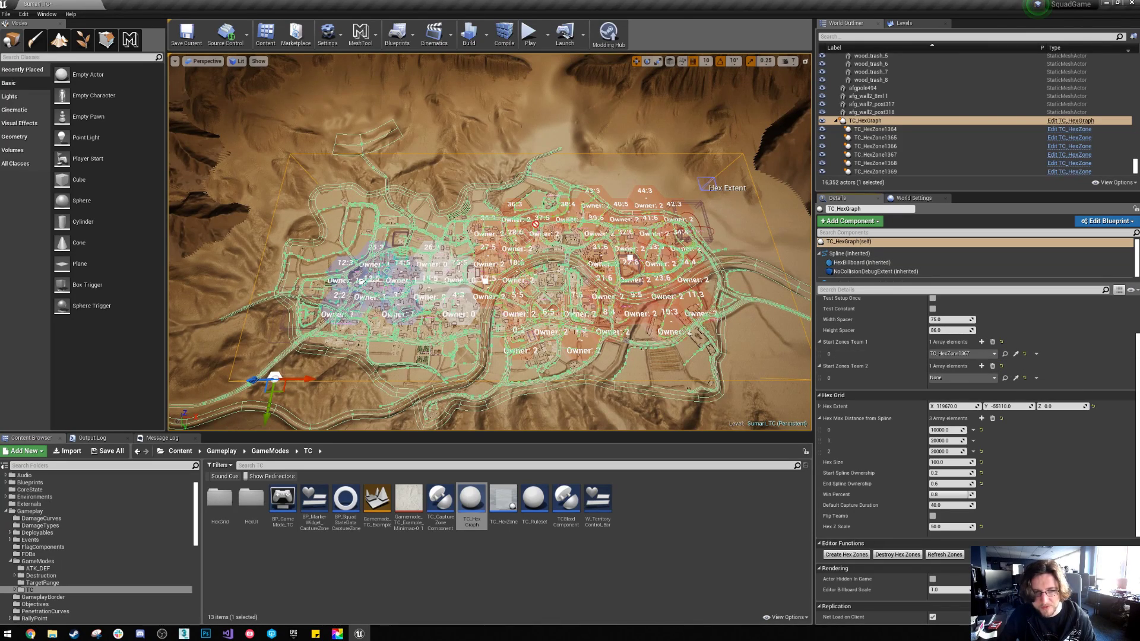
pyautogui.click(676, 255)
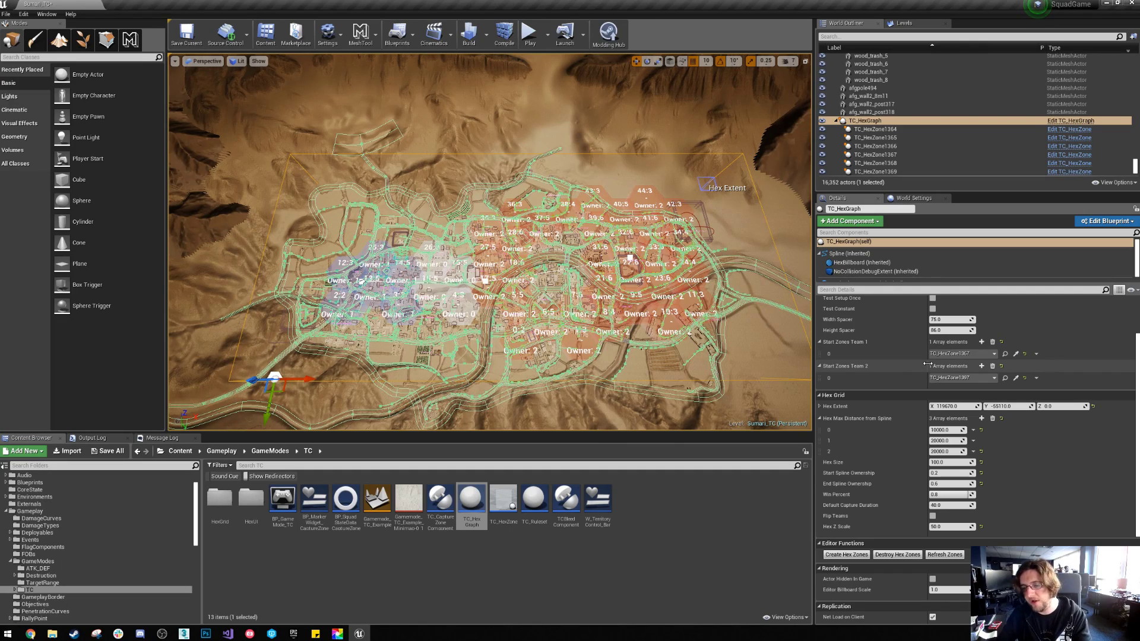
pyautogui.scroll(1, 919, 350)
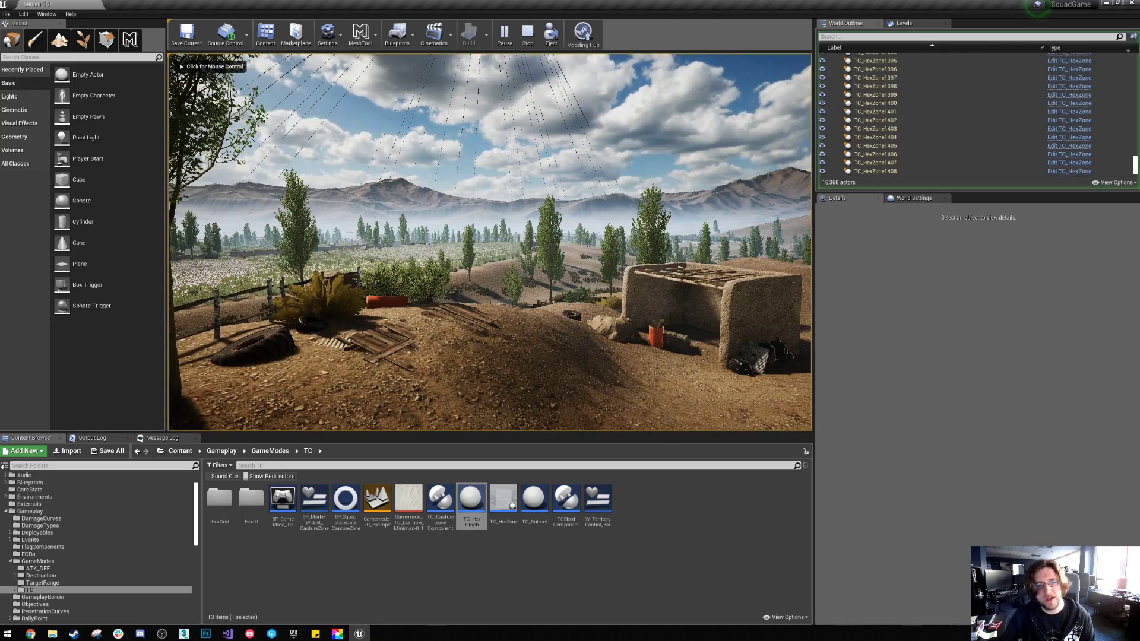
# Play-test the level in full screen, examine the hex zones on the deployment map, and return to the normal editor layout
pyautogui.press('F11')
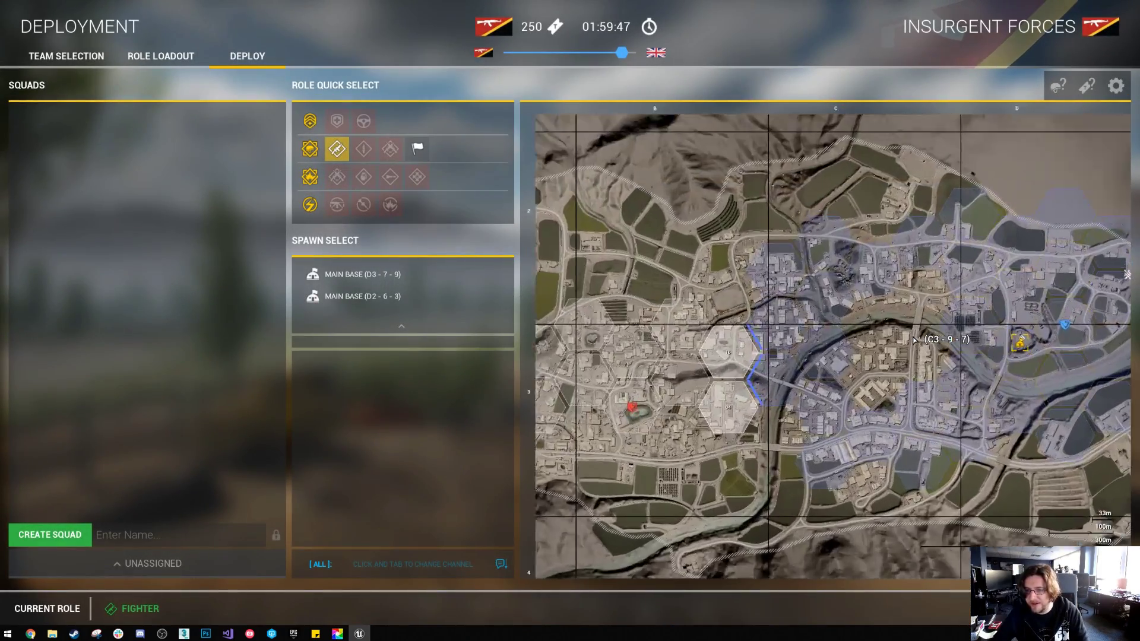
pyautogui.moveTo(906, 366); pyautogui.dragTo(937, 325)
pyautogui.scroll(1, 833, 365)
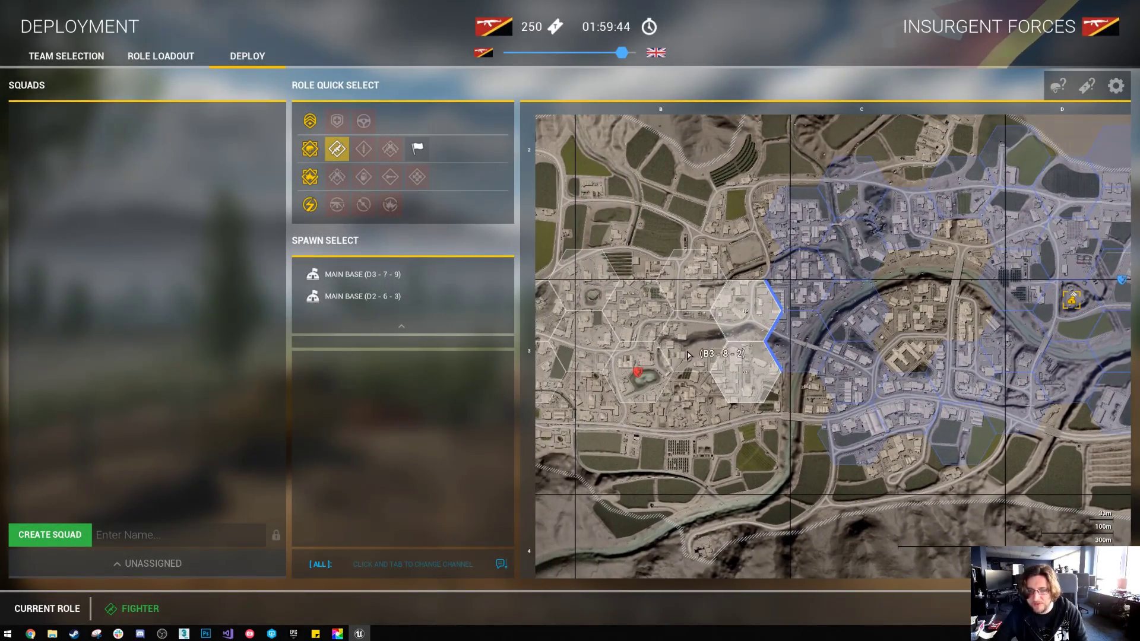
pyautogui.moveTo(736, 350); pyautogui.dragTo(787, 360)
pyautogui.scroll(-3, 828, 434)
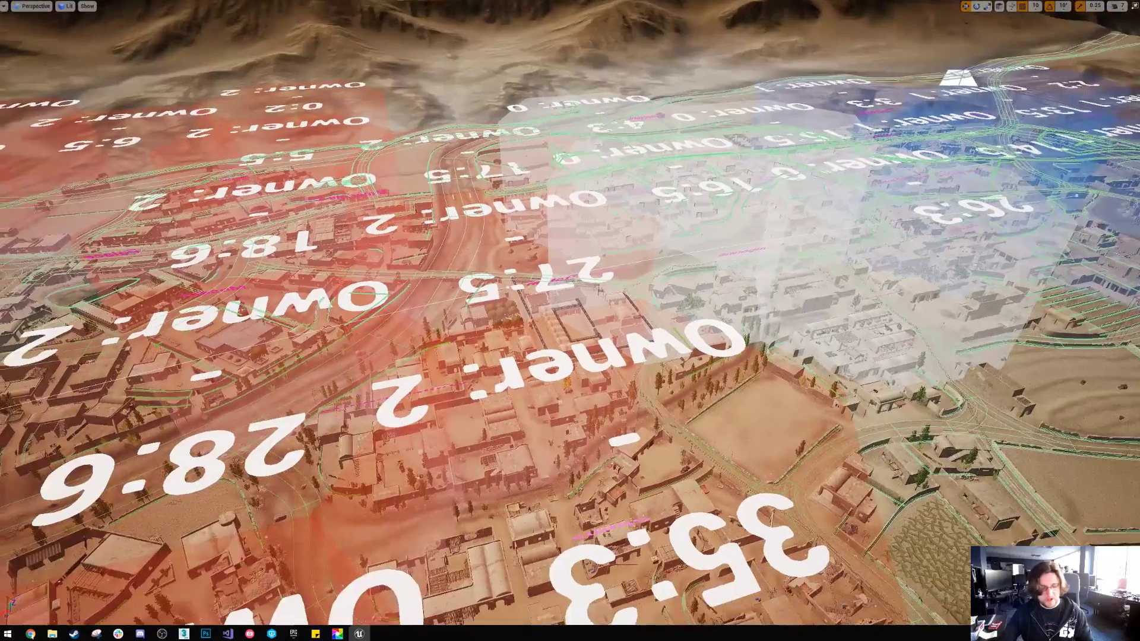
pyautogui.press('s')
pyautogui.moveTo(733, 331)
pyautogui.mouseDown(button='right')
pyautogui.moveTo(733, 355)
pyautogui.moveTo(733, 315)
pyautogui.moveTo(742, 331)
pyautogui.moveTo(732, 331)
pyautogui.mouseUp(button='right')
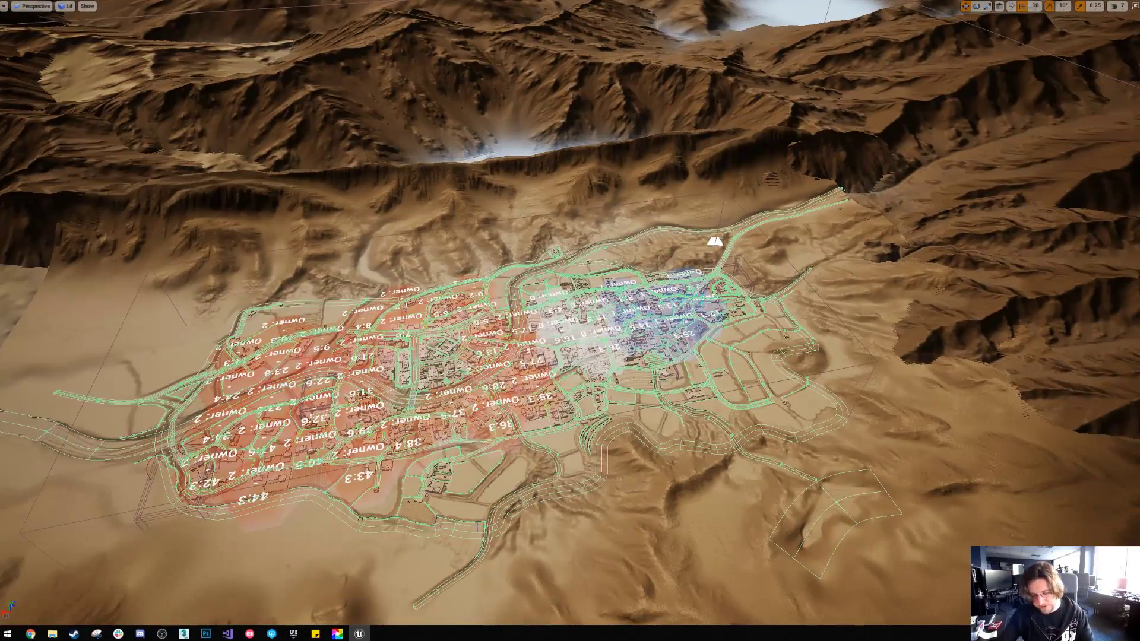
pyautogui.press('F11')
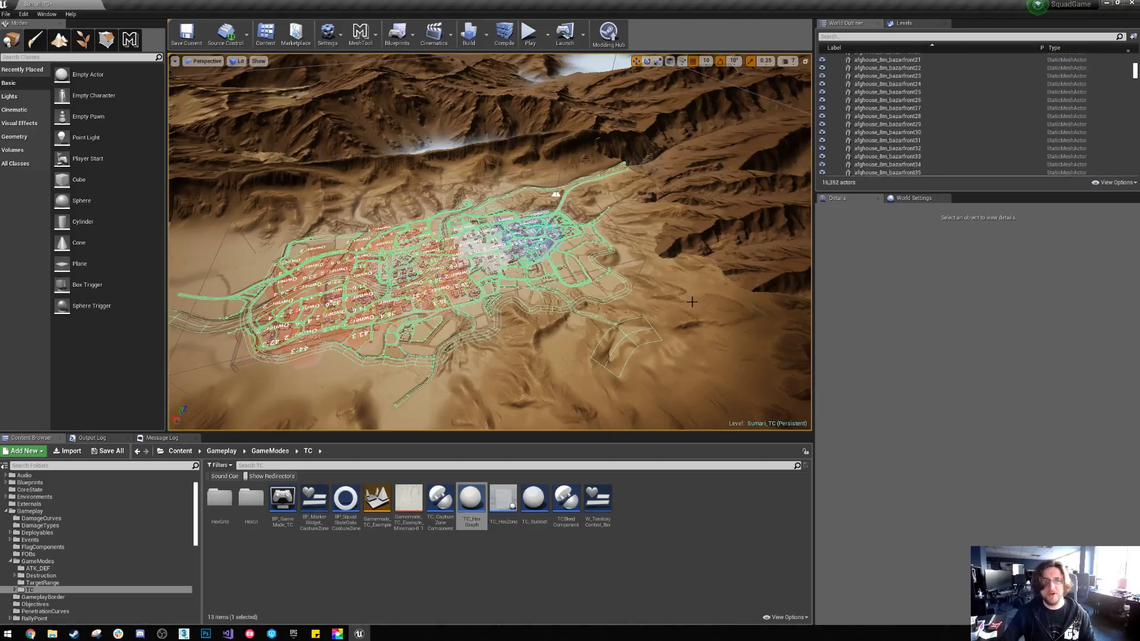